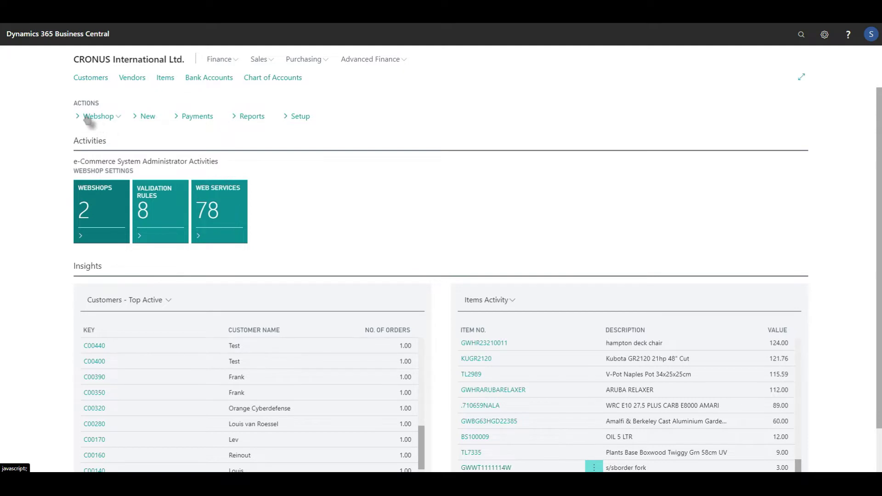
- Look through the webshop actions list, then close it
left_click(88, 119)
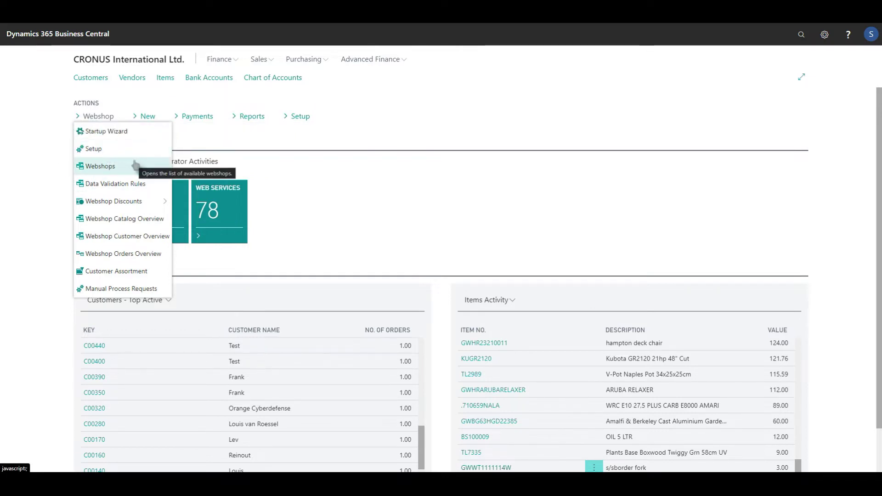
mouse_move(142, 202)
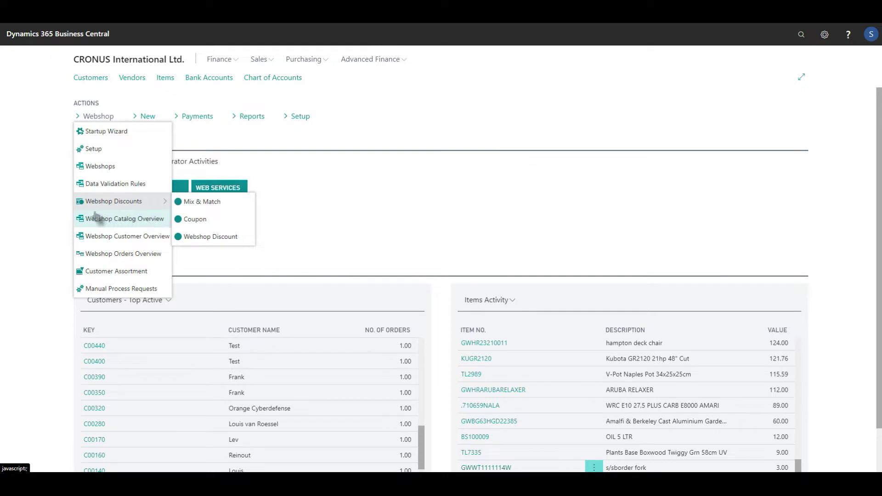
left_click(55, 193)
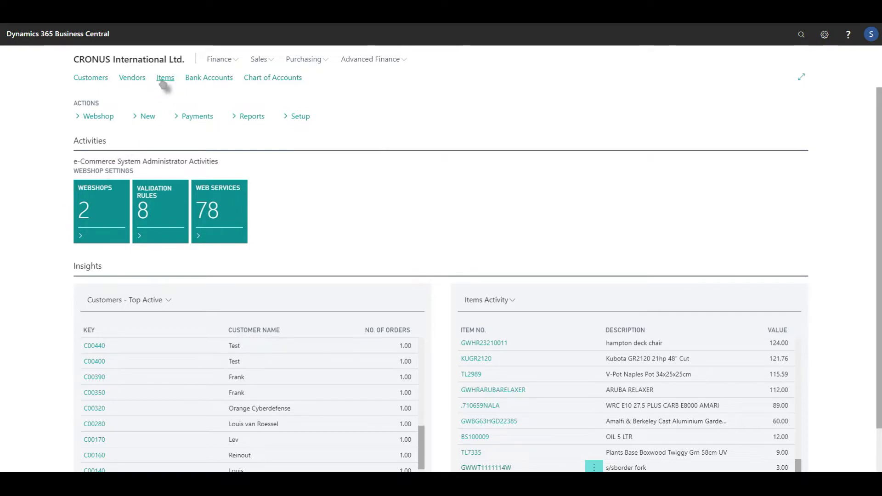
- Open item .730203BLXL's card and expand Sana Commerce to confirm Visible in Webshop
left_click(164, 82)
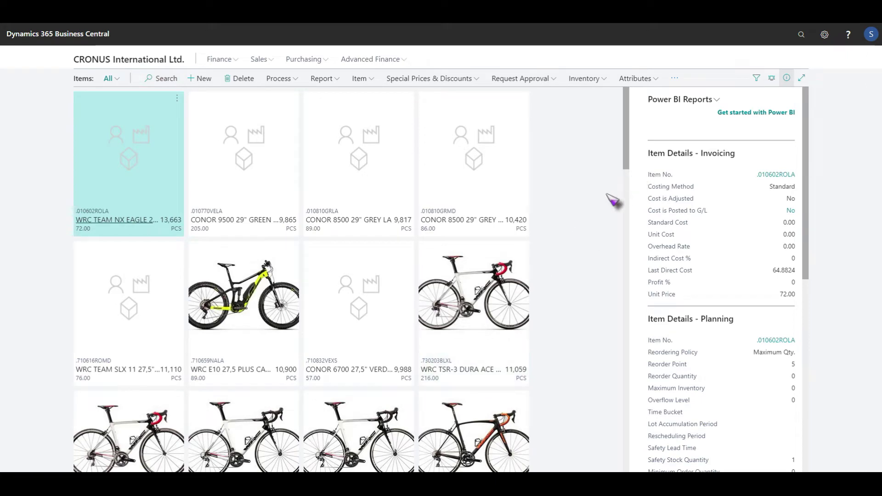
scroll(588, 215, "down", 5)
scroll(583, 217, "up", 5)
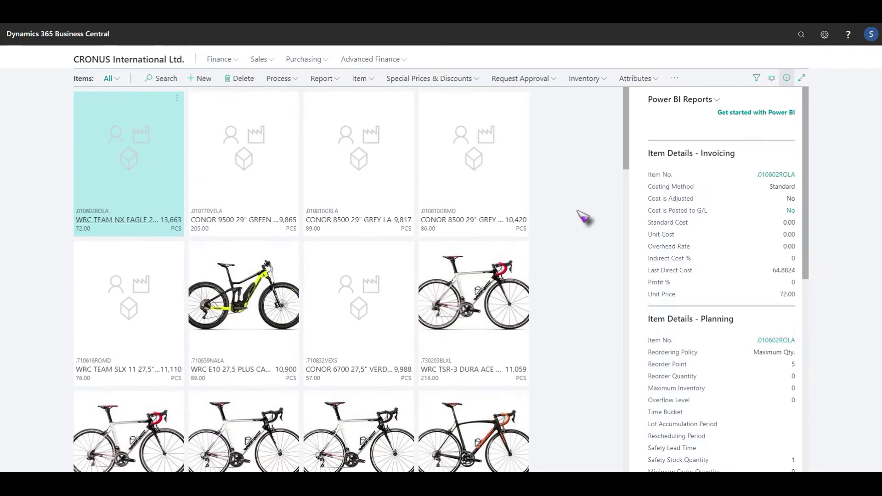
left_click(482, 287)
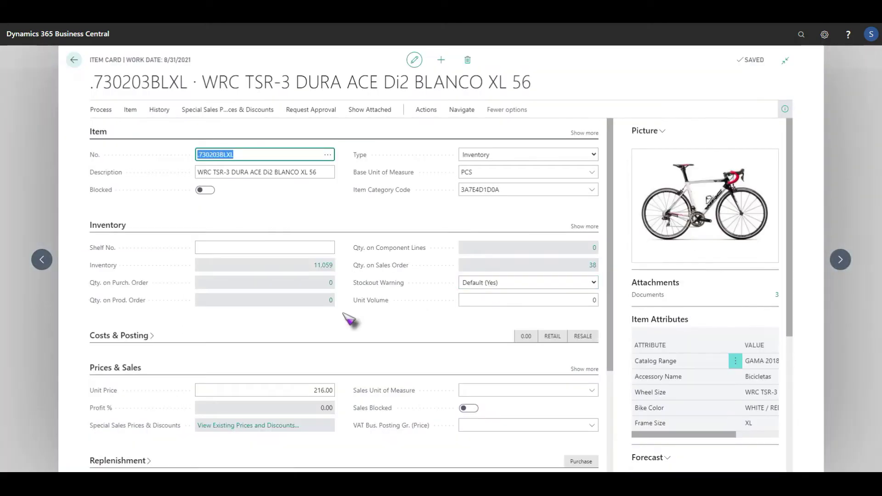
scroll(349, 317, "down", 3)
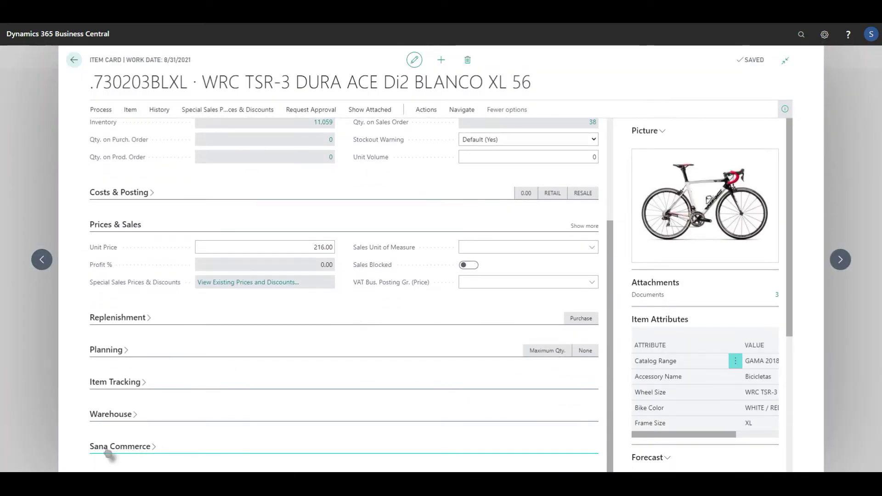
left_click(108, 448)
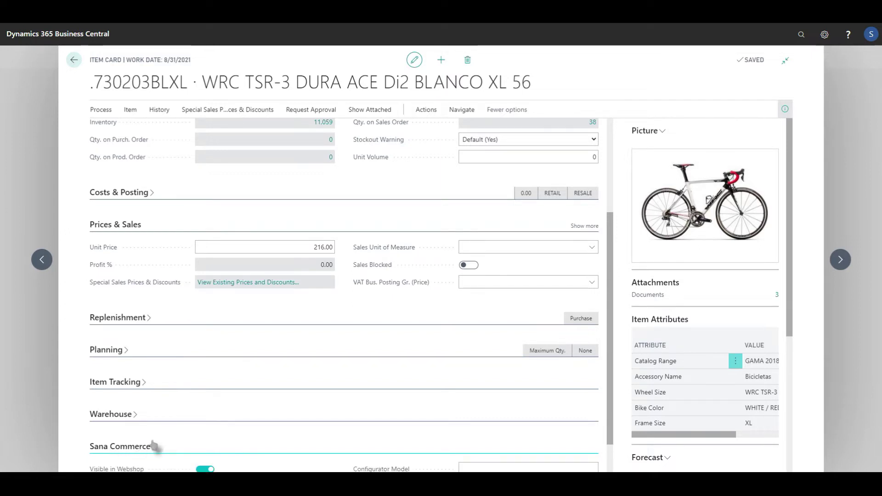
left_click(208, 427)
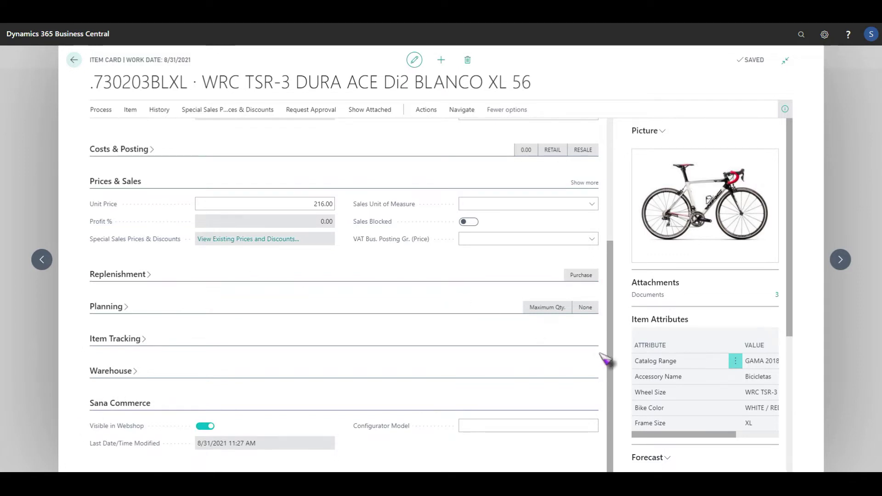
left_click_drag(610, 369, 611, 232)
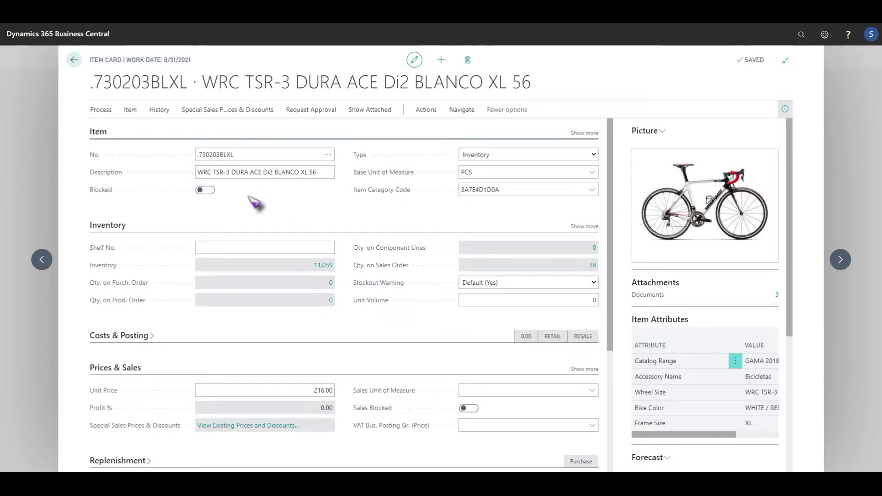
- Check the item's No. and Description fields, then switch to the Sana Admin Webstore overview
left_click(232, 153)
left_click(185, 154)
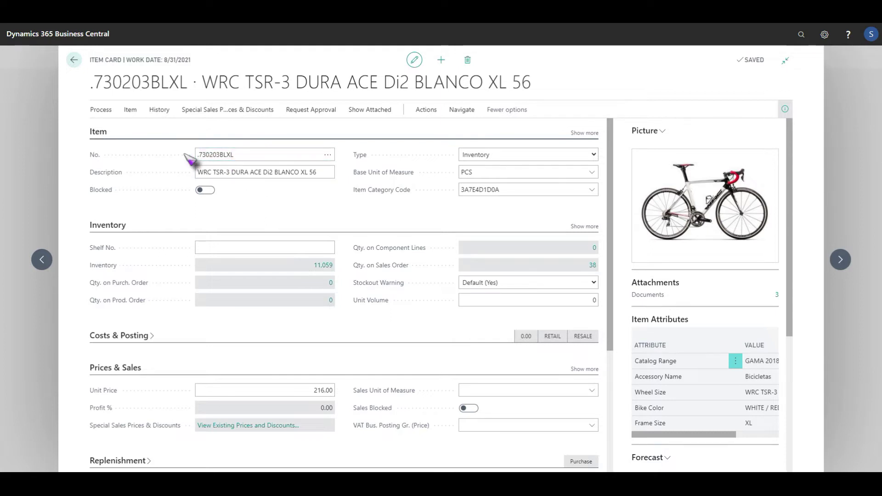
left_click(204, 175)
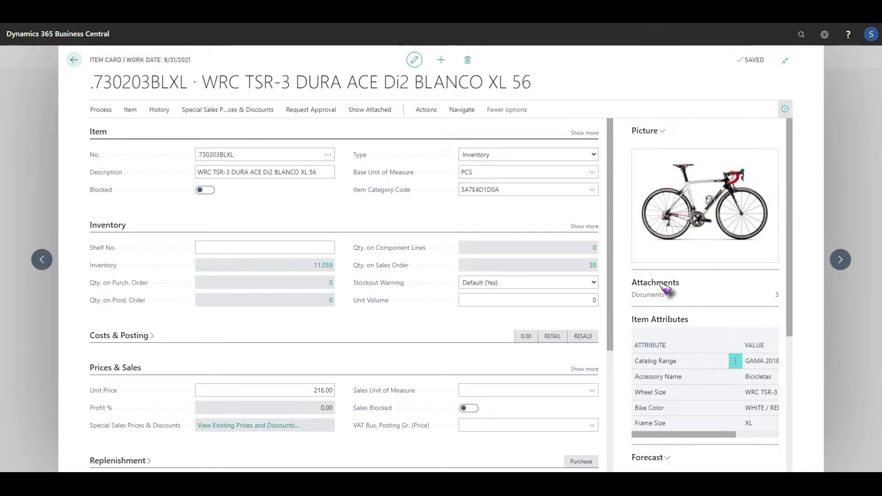
mouse_move(655, 298)
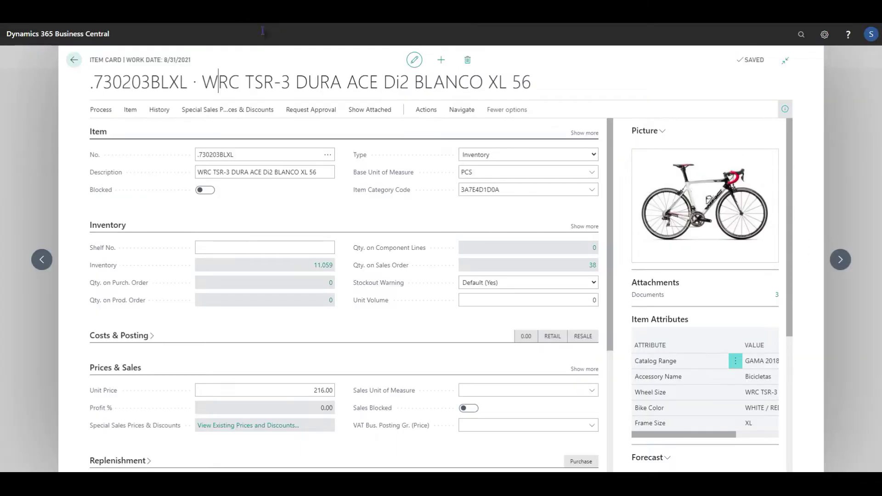
key("ctrl+Tab")
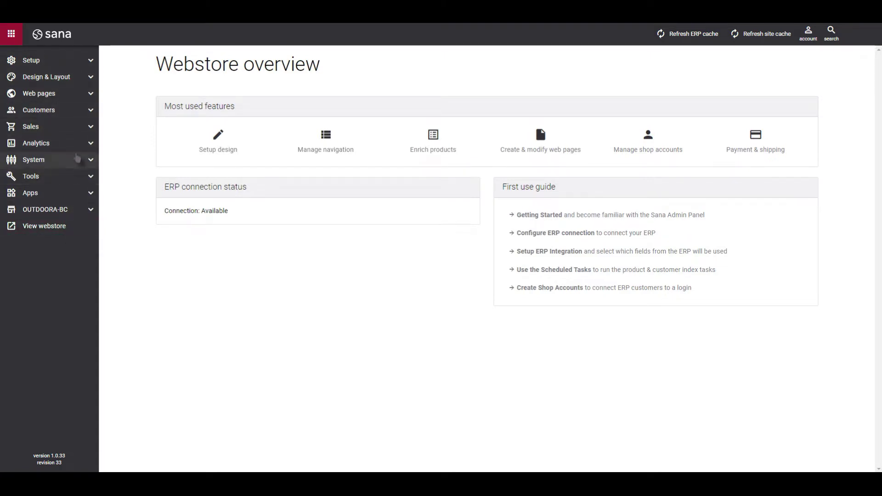
- Search Product pages for item .730203BLXL and open its product page for editing
left_click(85, 94)
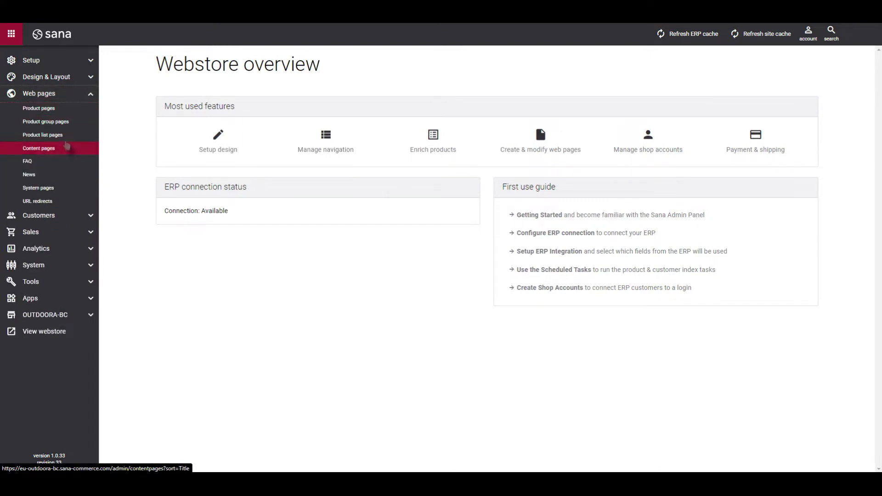
left_click(61, 110)
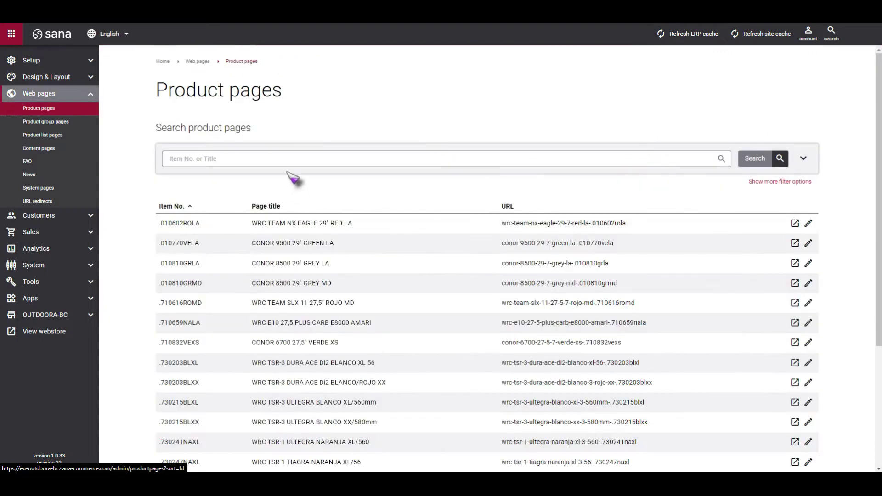
left_click(287, 165)
key("Down")
key("Return")
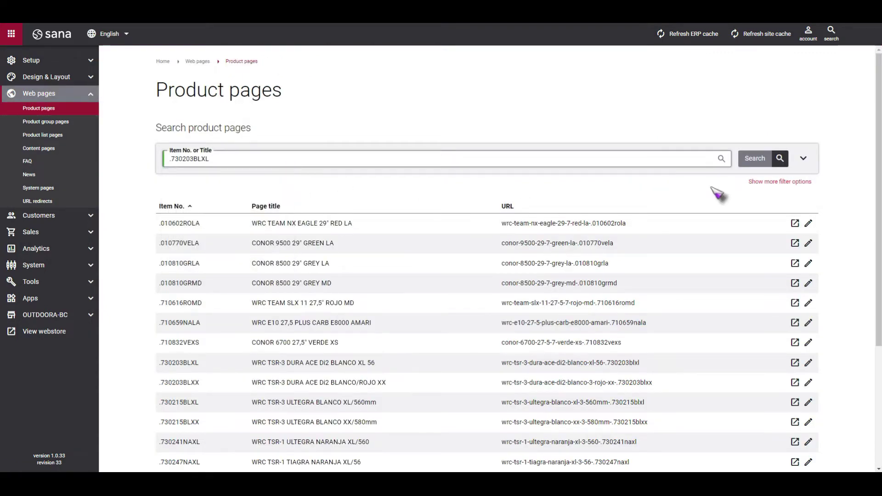
left_click(755, 159)
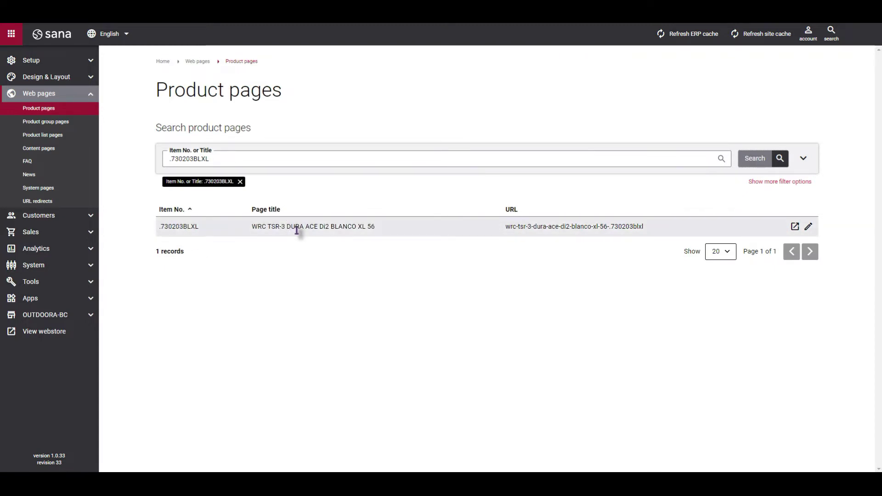
left_click(808, 227)
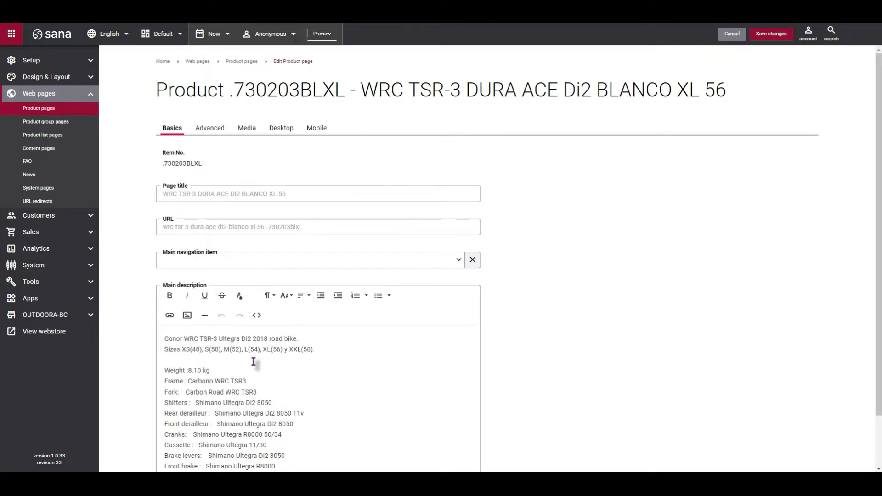
- Review the Basics tab of the .730203BLXL product page, then show its Advanced meta and layout settings
scroll(291, 374, "down", 2)
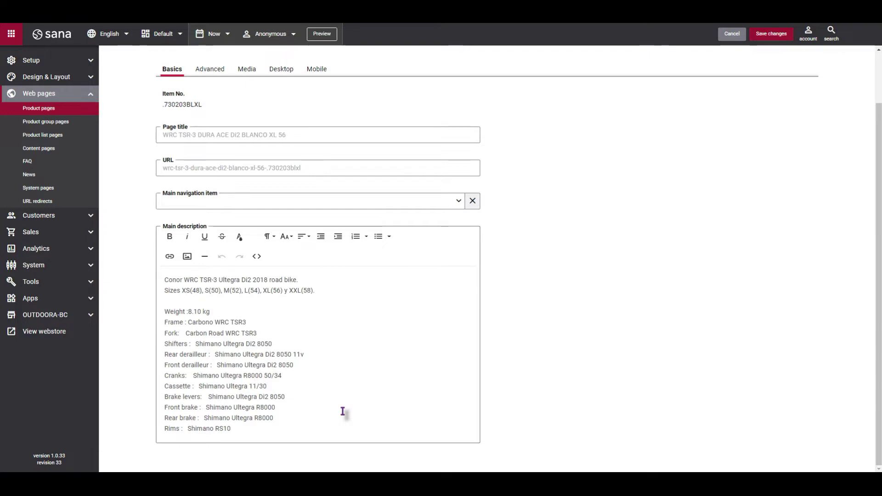
scroll(248, 225, "up", 2)
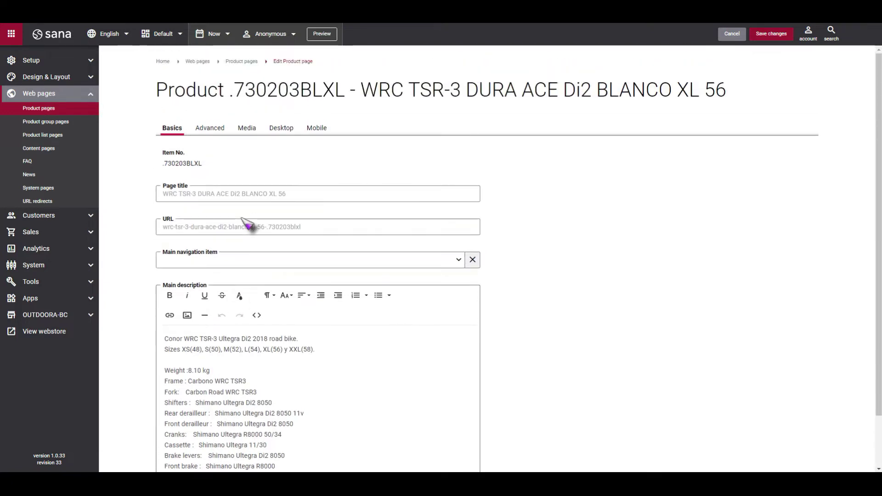
left_click(212, 131)
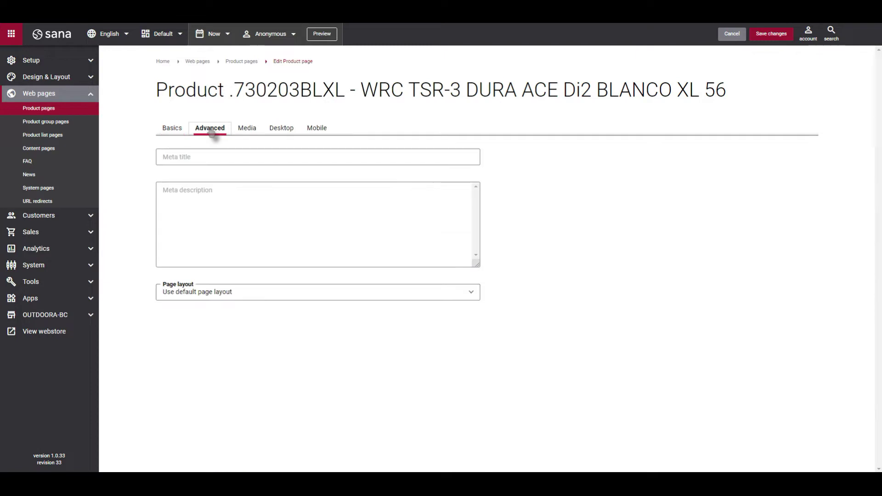
- Review the three product images under Media, then switch to the Desktop layout
left_click(250, 132)
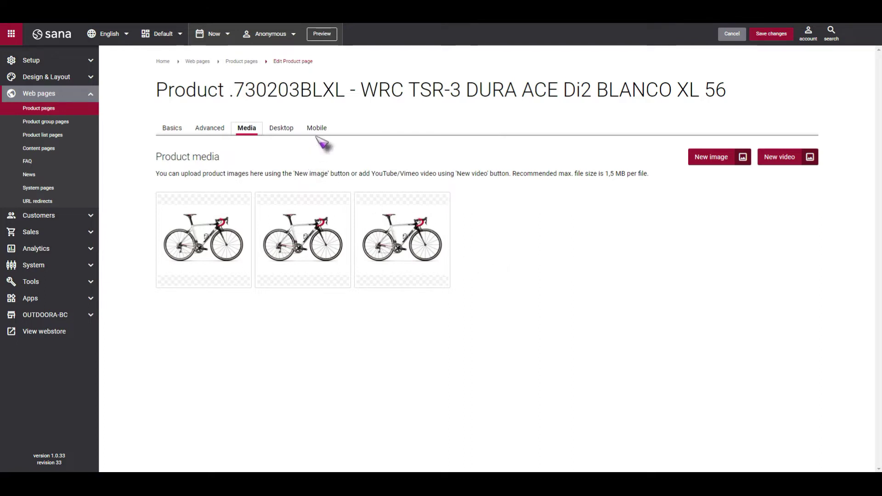
left_click(290, 132)
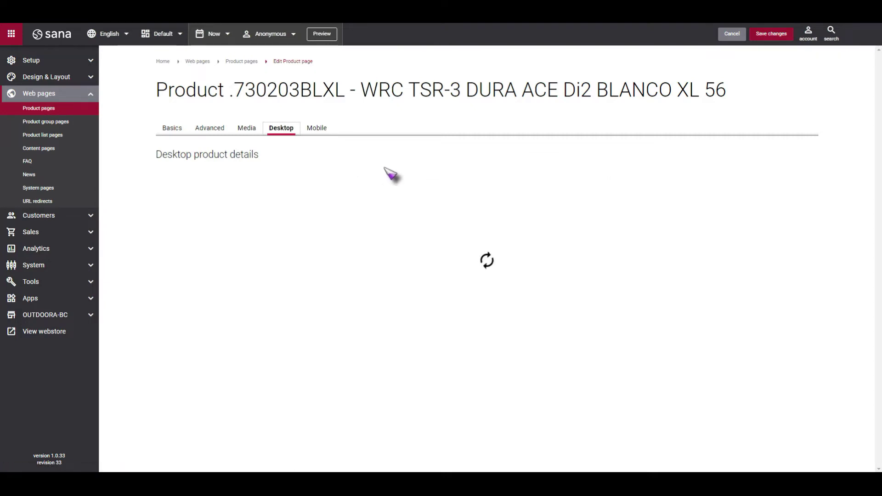
- Scroll through the desktop product details: $500.00 price, specifications, attachments and three reviews
scroll(377, 178, "down", 1)
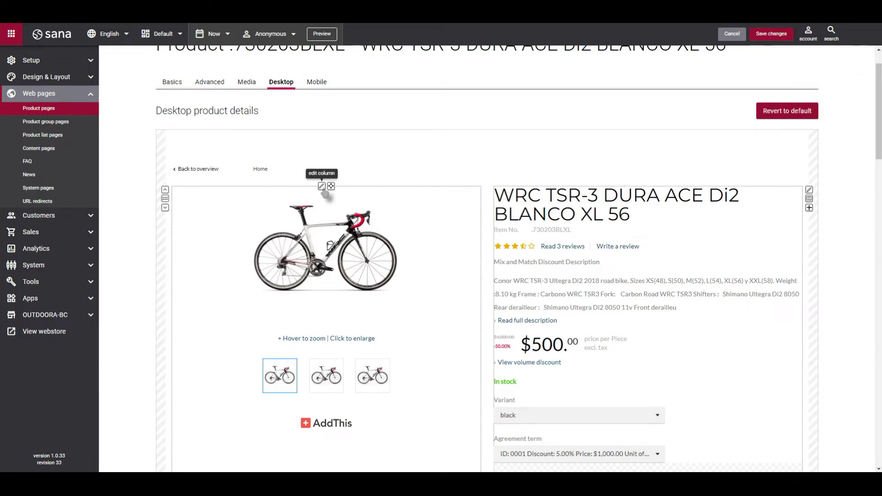
left_click_drag(331, 186, 441, 198)
scroll(646, 351, "down", 2)
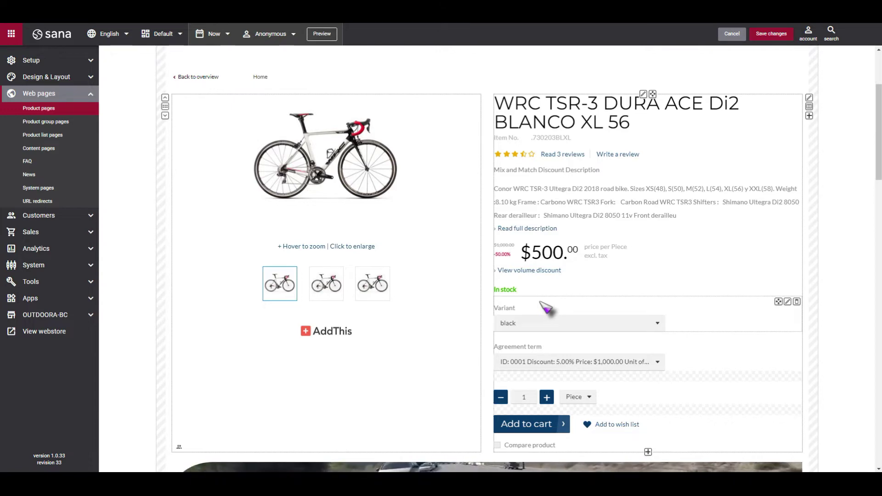
scroll(546, 308, "down", 3)
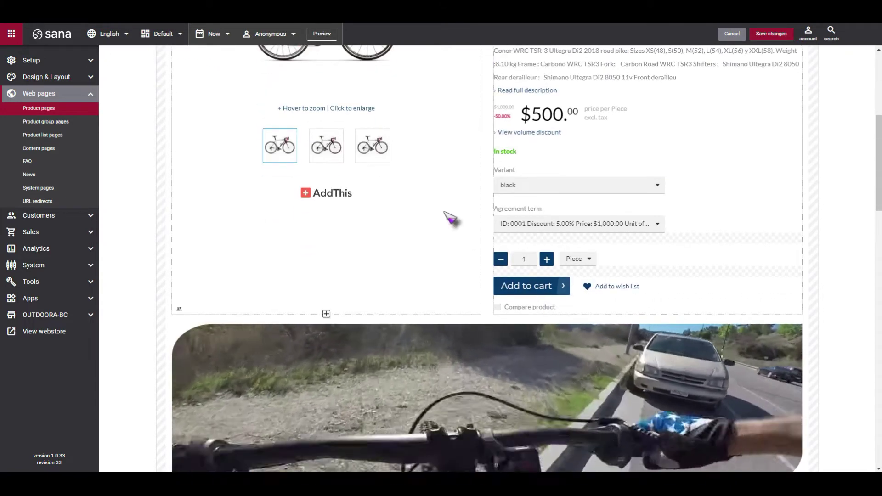
scroll(400, 248, "down", 2)
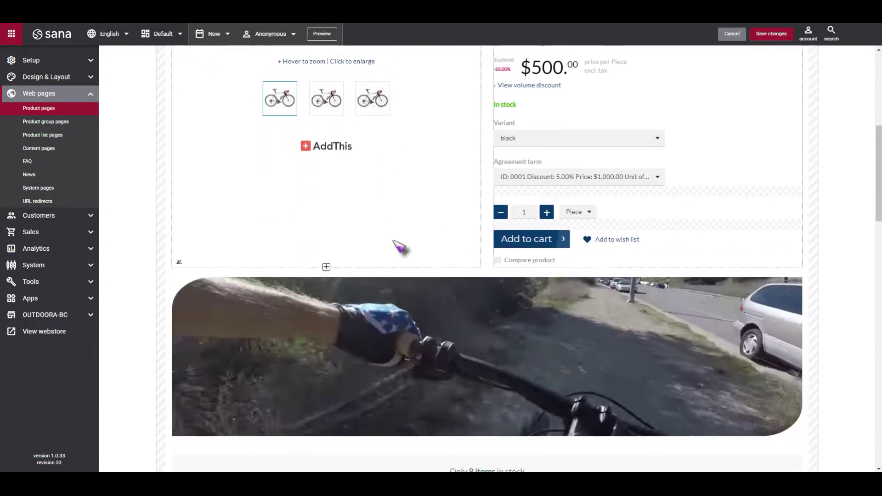
scroll(400, 248, "down", 5)
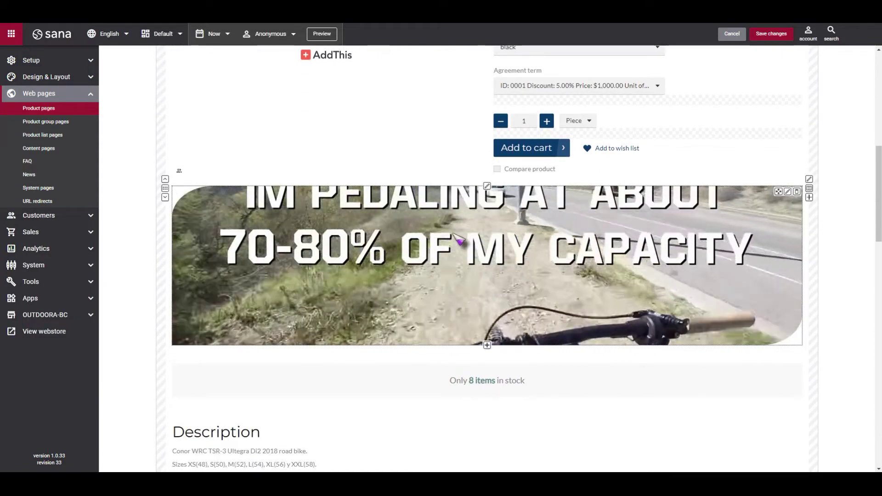
scroll(446, 261, "down", 5)
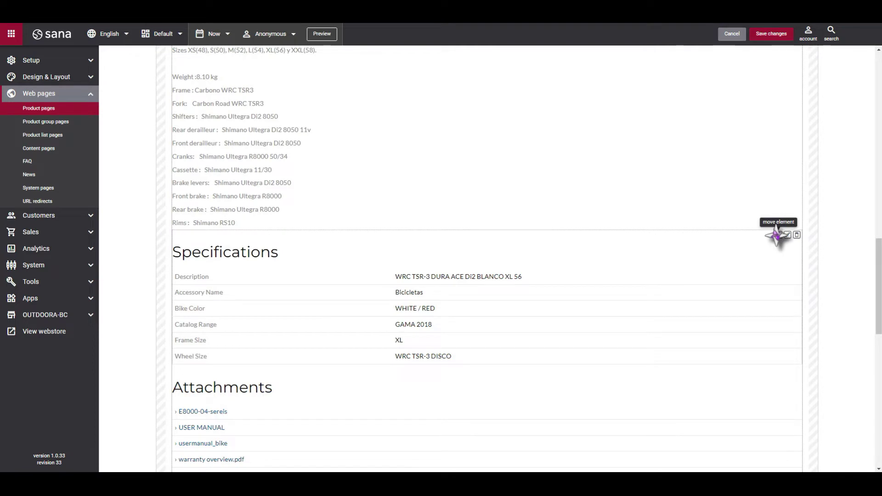
scroll(380, 286, "down", 2)
scroll(380, 285, "down", 4)
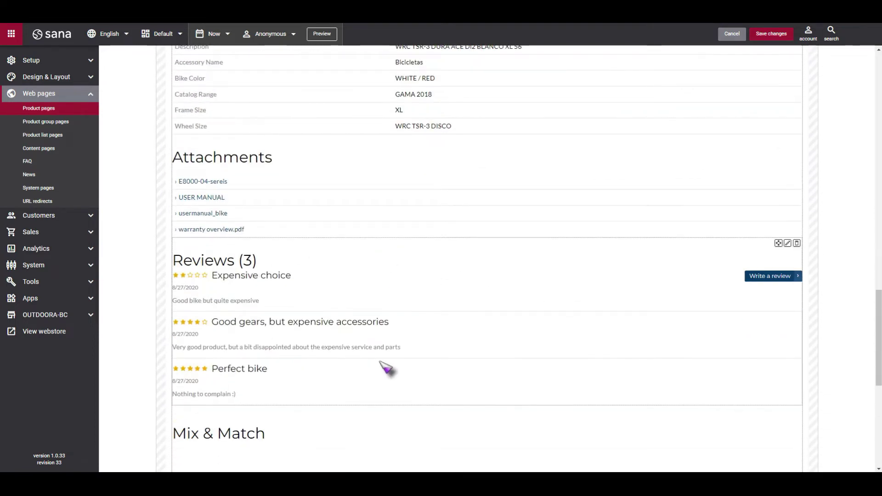
scroll(383, 365, "down", 3)
scroll(385, 367, "down", 1)
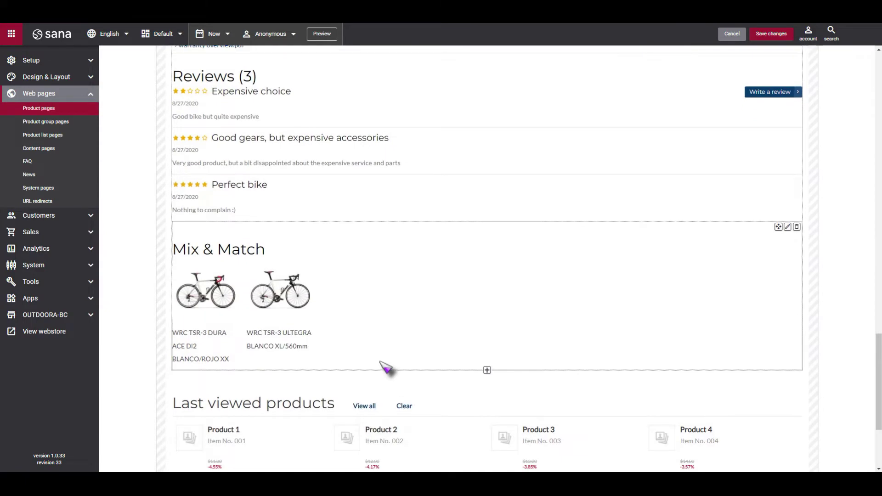
- Return to the top and switch to the Mobile product details layout
scroll(386, 366, "up", 20)
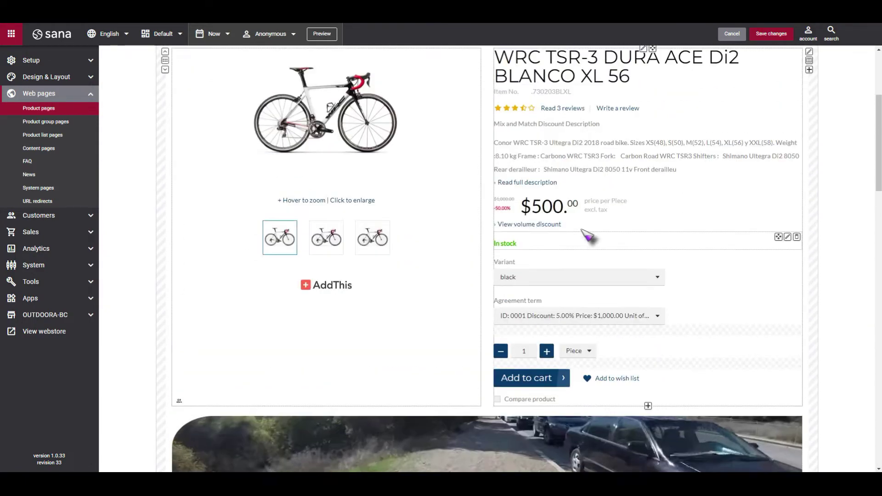
scroll(585, 235, "up", 4)
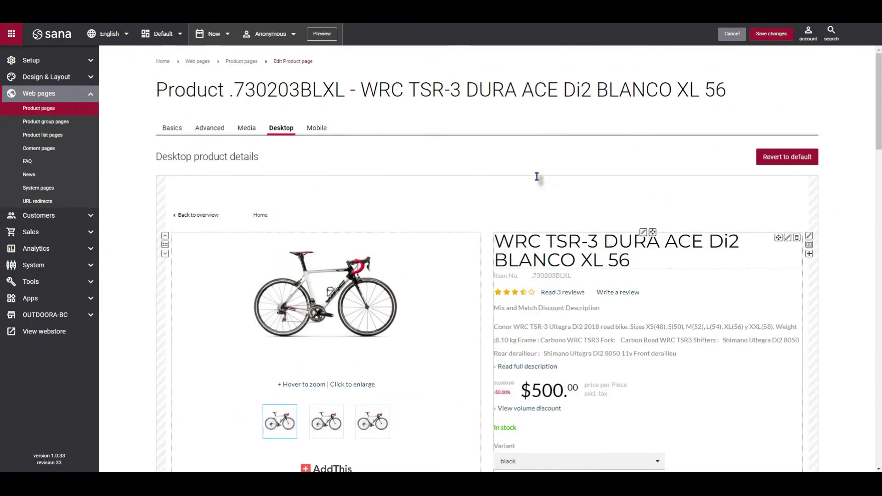
left_click(317, 128)
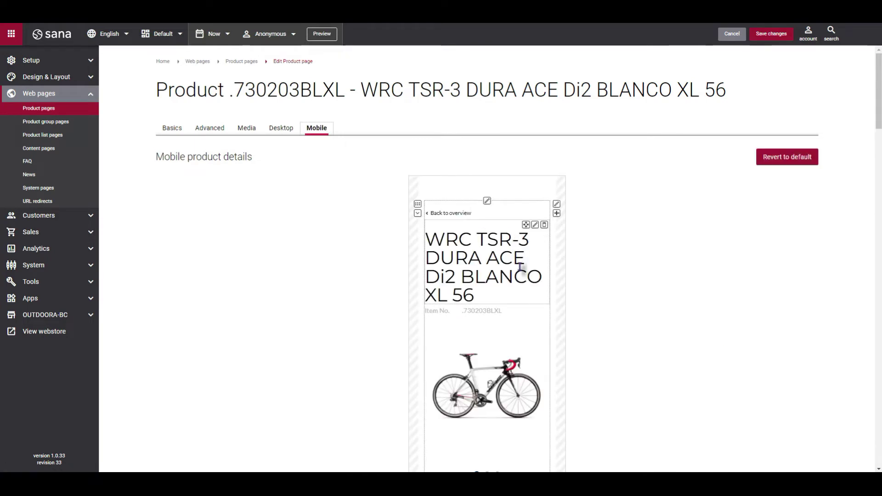
- Scroll through the mobile product layout preview
scroll(519, 266, "down", 2)
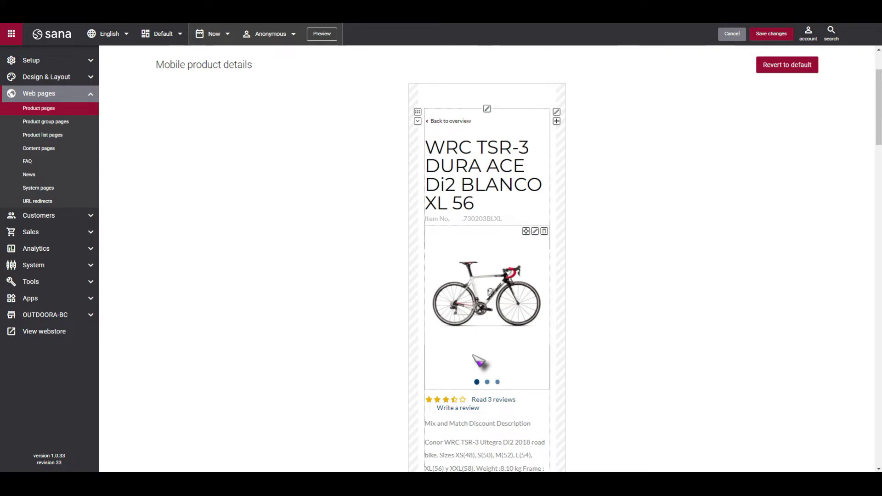
scroll(187, 97, "up", 2)
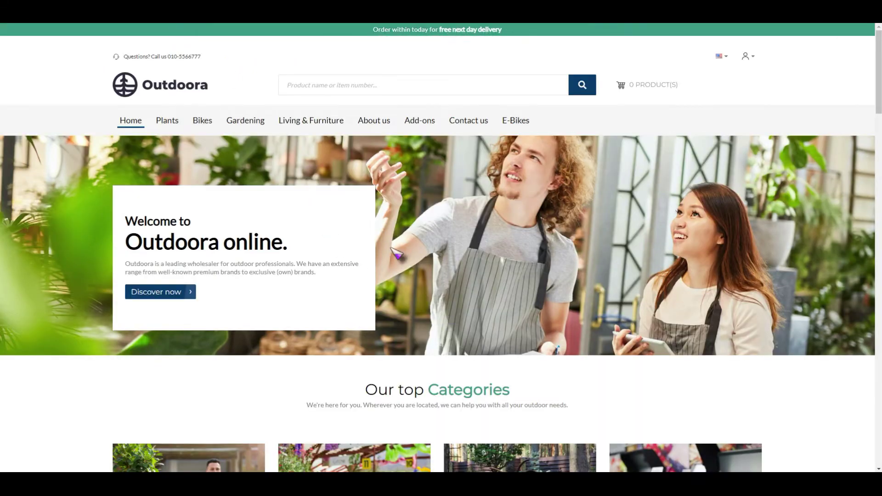
- Search the webstore for .730203BLXL and open the WRC TSR-3 DURA ACE Di2 BLANCO XL 56 page
left_click(317, 89)
type(".730203BLXL")
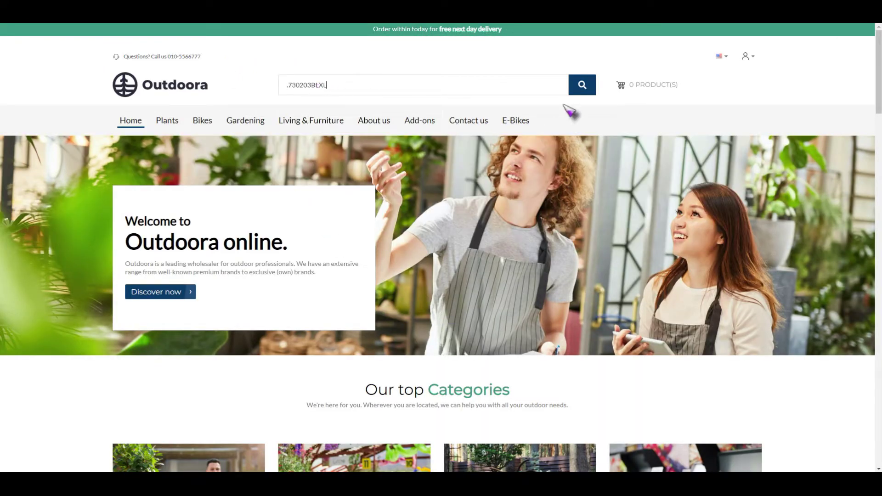
left_click(583, 89)
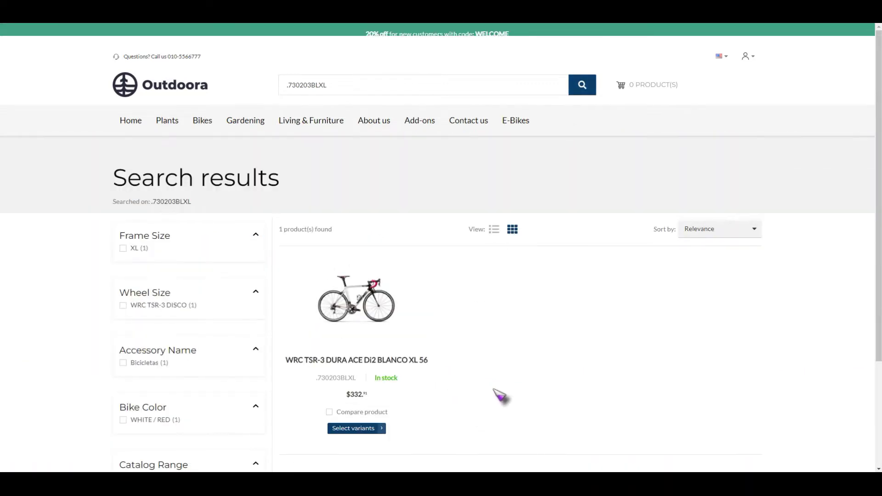
scroll(503, 394, "down", 2)
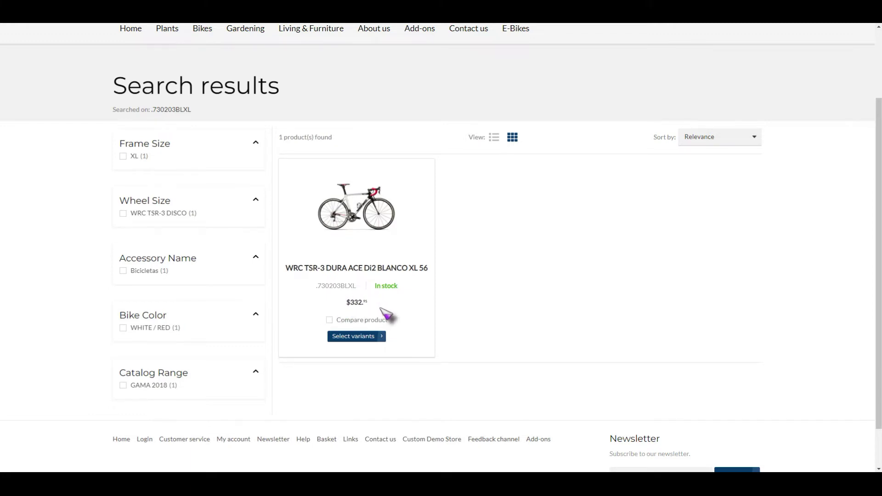
left_click(373, 223)
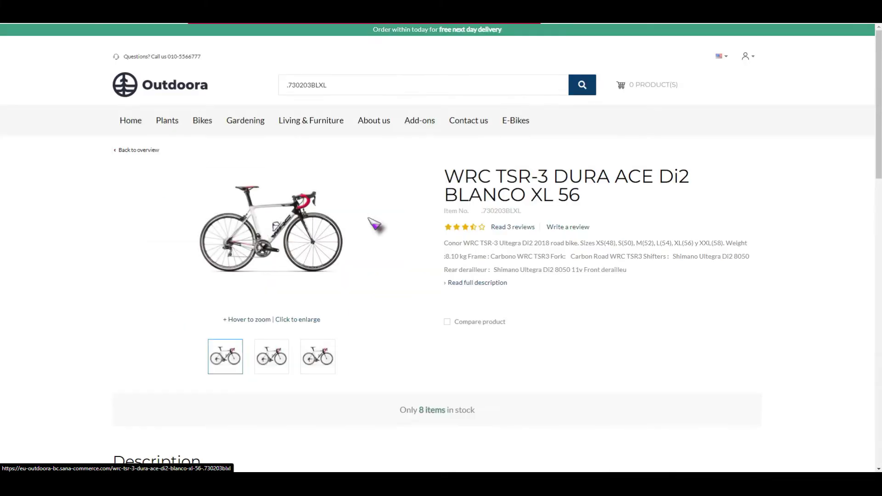
- Browse the three product photos and check the volume discount table
left_click(272, 360)
left_click(318, 360)
left_click(272, 360)
left_click(227, 361)
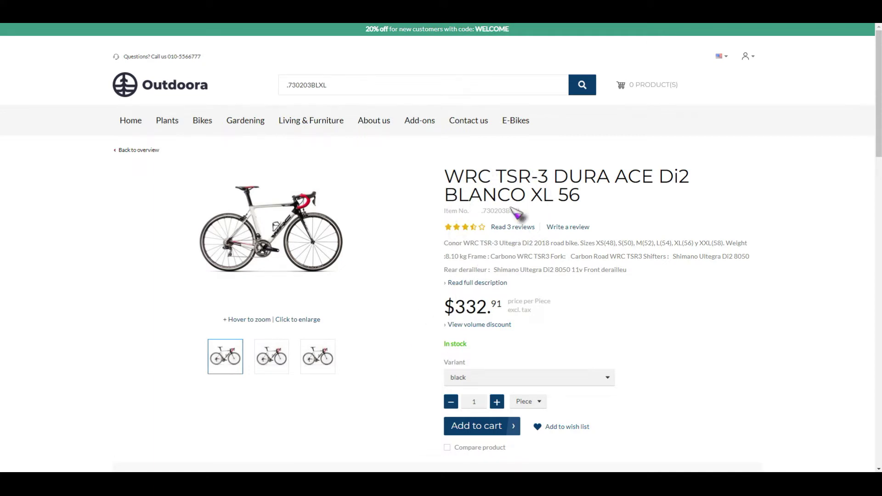
scroll(500, 200, "down", 1)
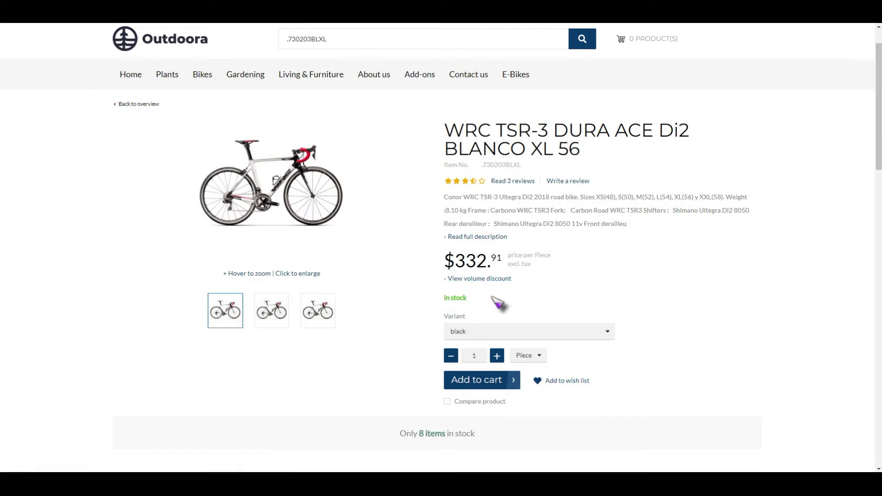
left_click(491, 280)
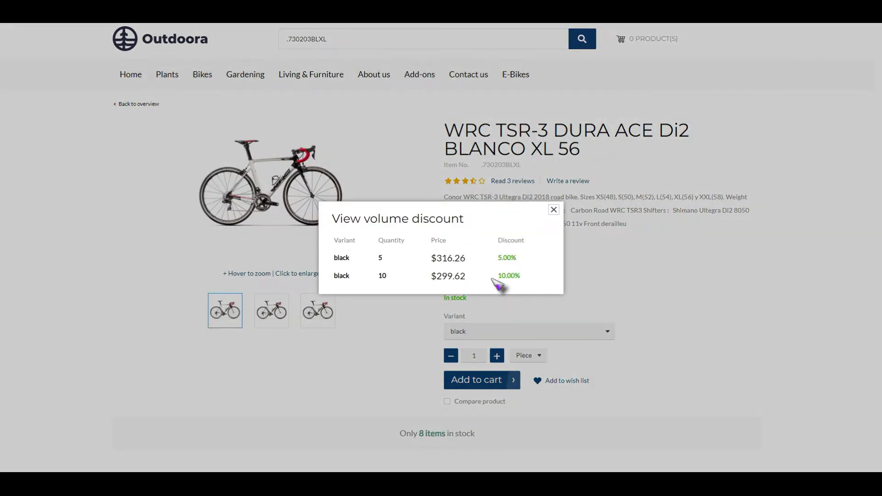
left_click(554, 210)
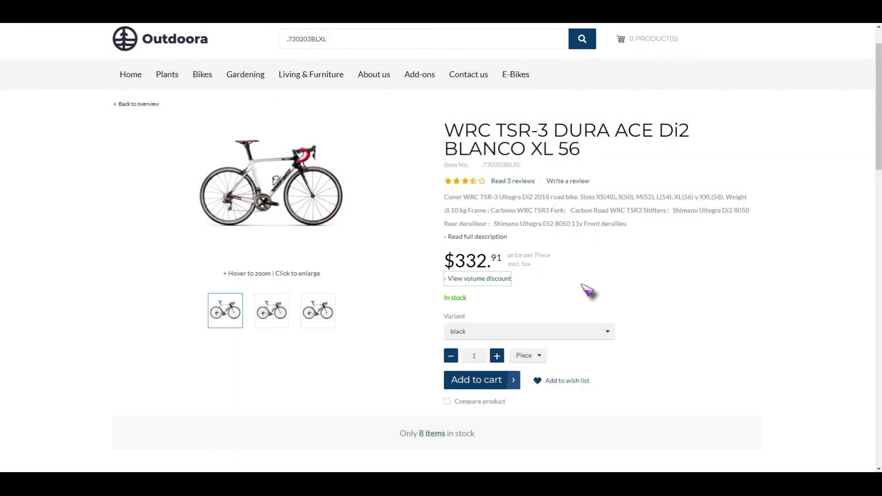
- Choose the white variant and set the quantity to 4, keeping Piece as the unit
scroll(603, 298, "down", 1)
left_click(596, 289)
left_click(459, 314)
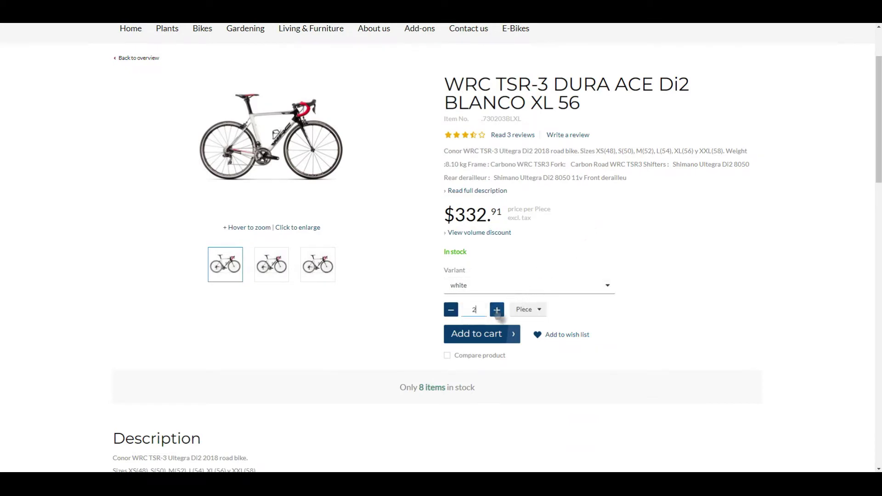
left_click(497, 311)
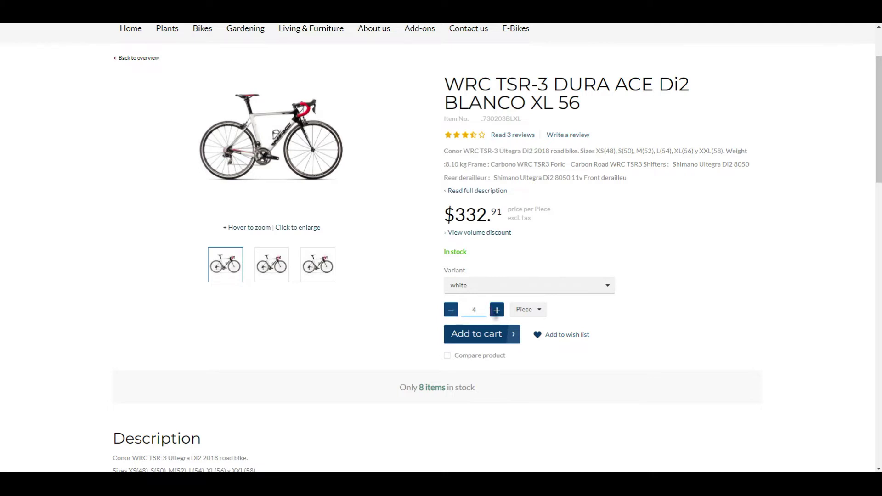
left_click(529, 313)
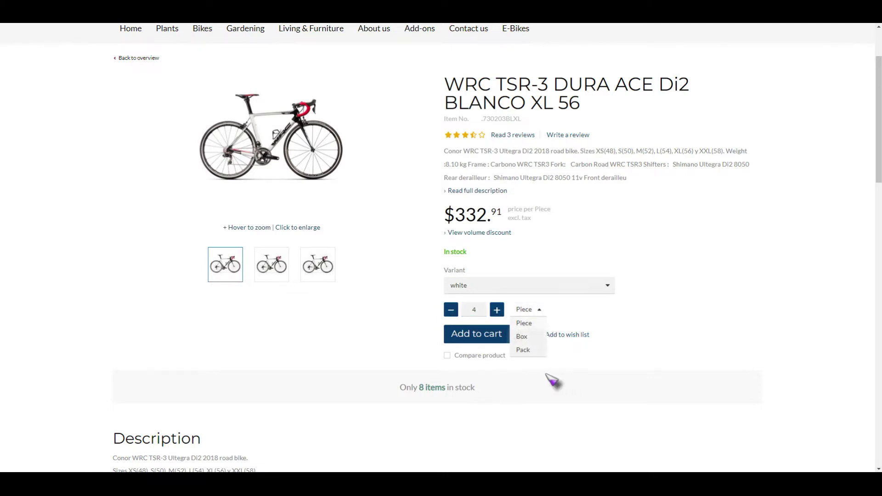
left_click(656, 315)
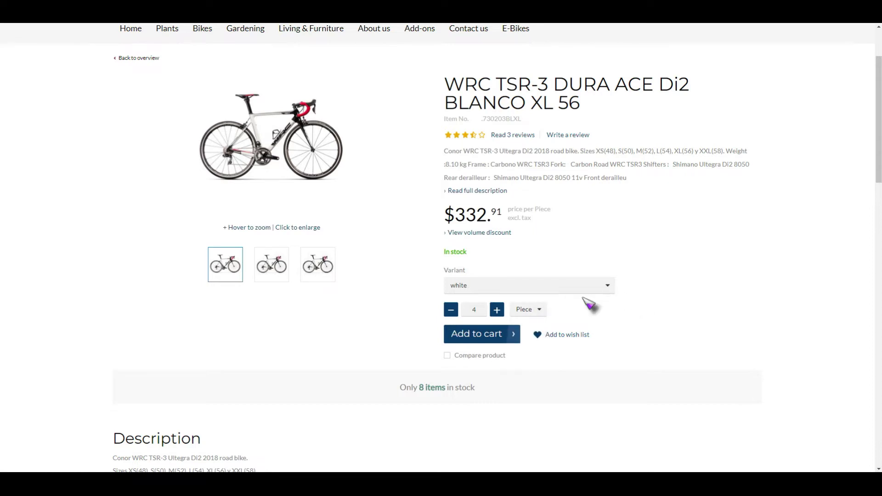
scroll(312, 414, "down", 6)
scroll(188, 229, "down", 4)
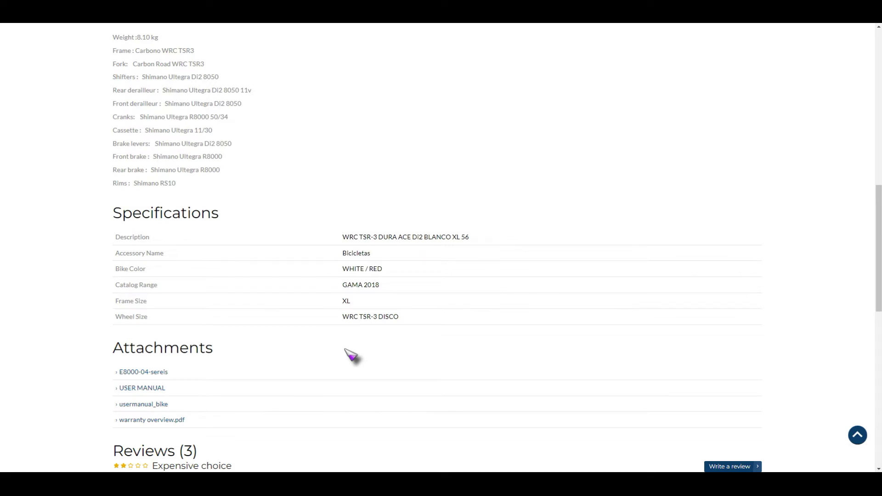
scroll(351, 355, "up", 10)
mouse_move(311, 121)
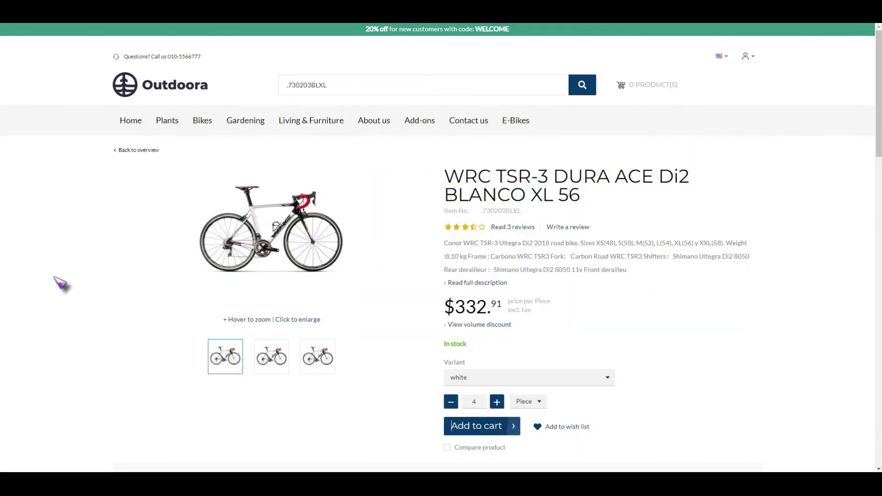
- Go to Bikes > Road Bikes and browse its 21 listed products
left_click(202, 124)
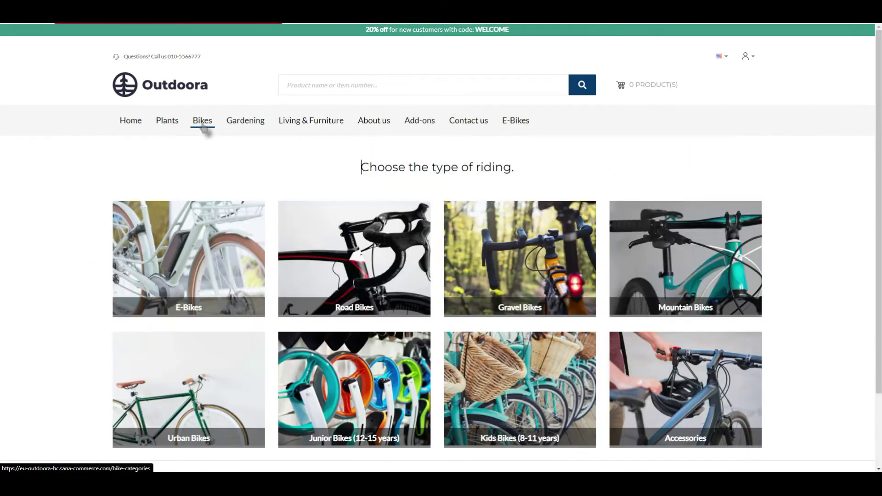
scroll(354, 386, "down", 2)
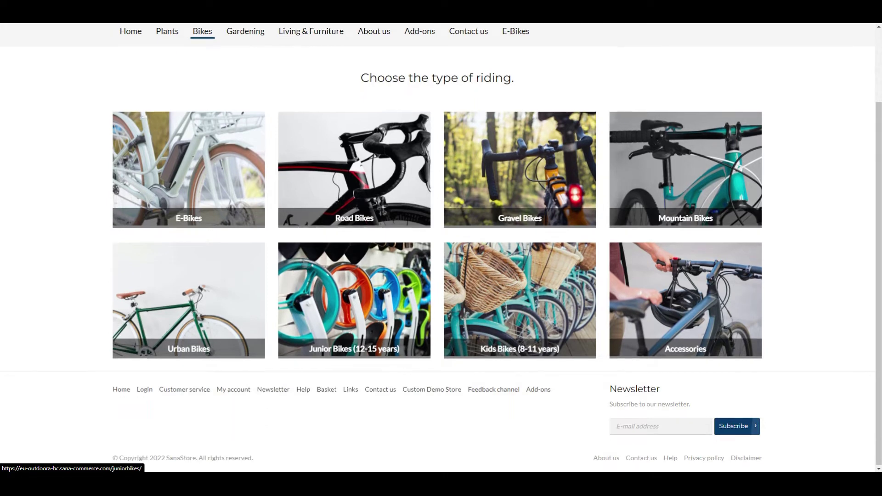
left_click(334, 202)
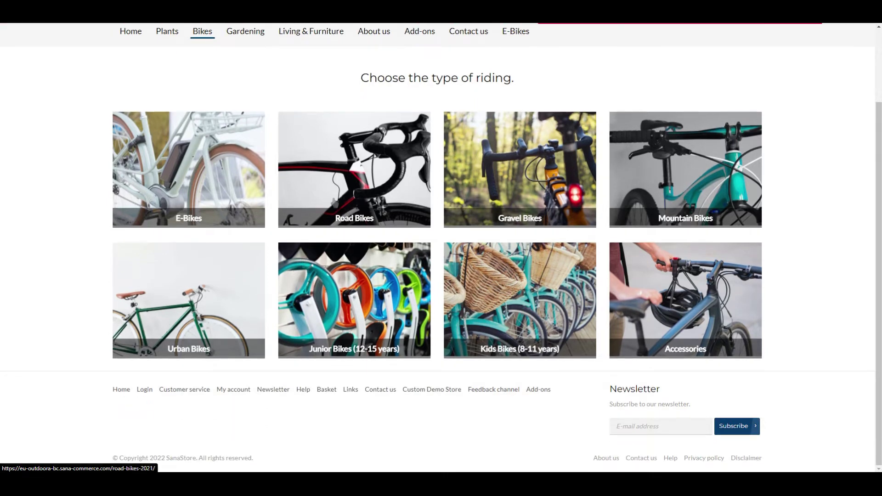
scroll(331, 291, "down", 4)
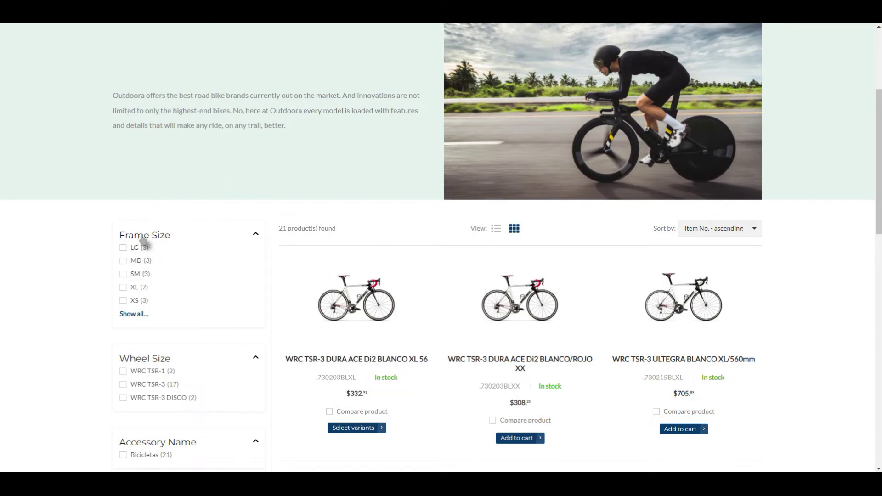
scroll(138, 256, "down", 5)
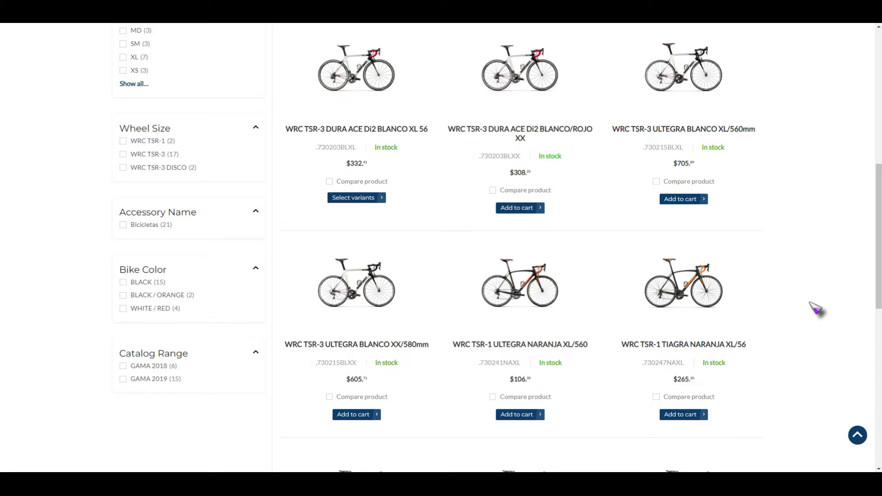
scroll(246, 271, "up", 10)
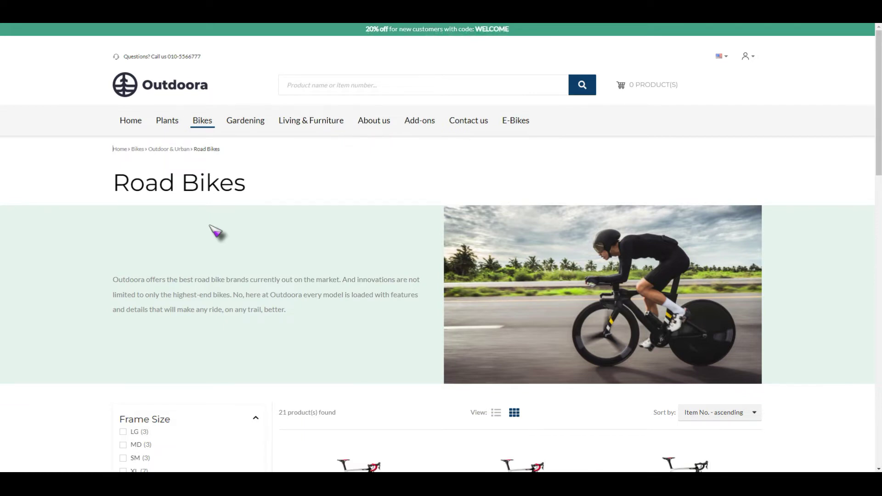
mouse_move(166, 123)
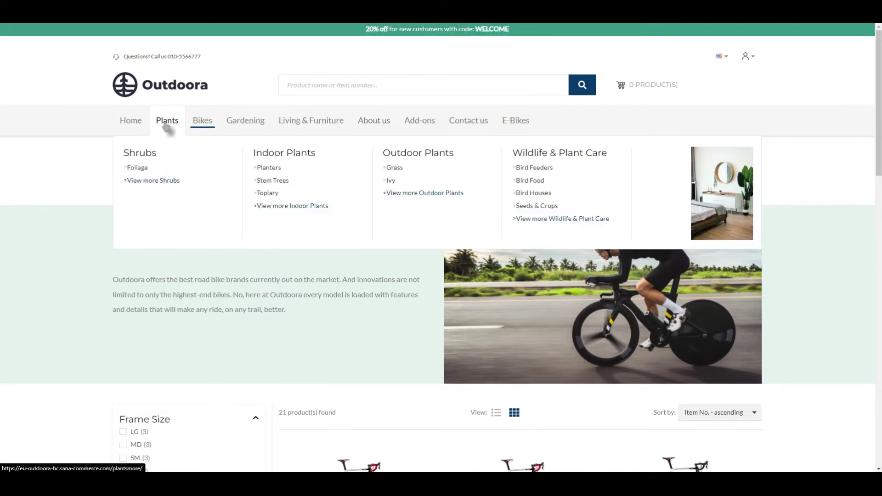
mouse_move(202, 120)
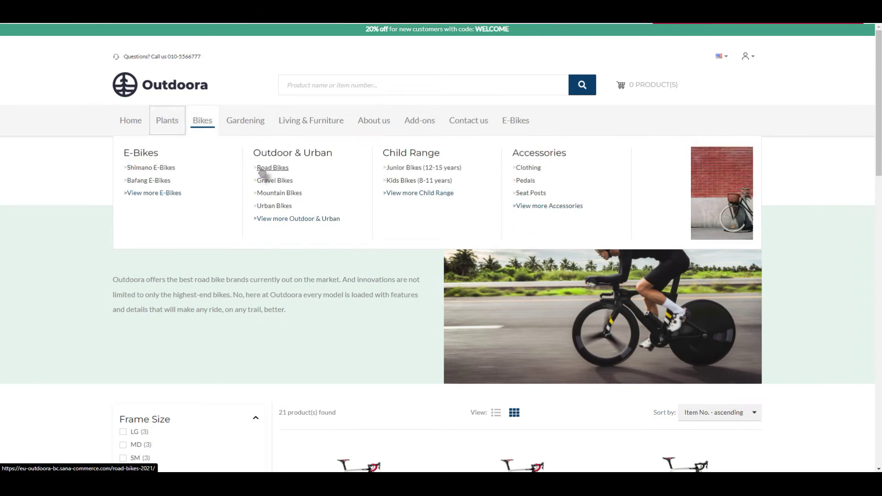
scroll(323, 370, "down", 2)
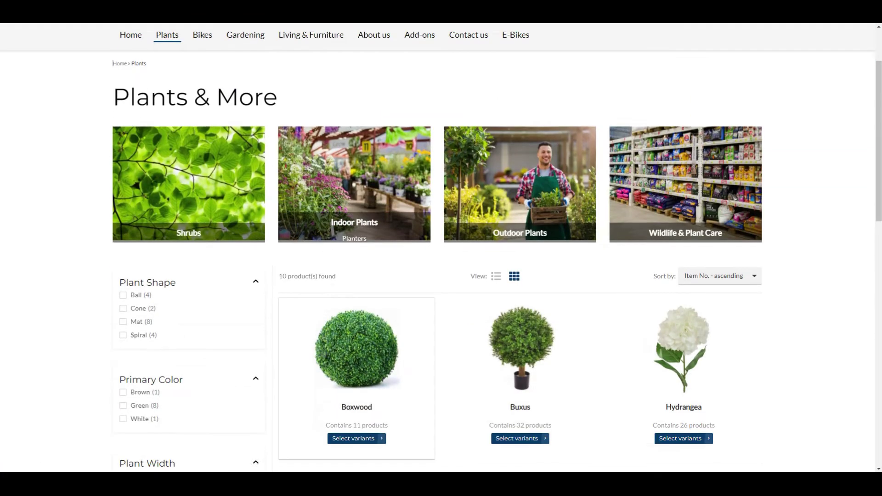
scroll(383, 367, "down", 3)
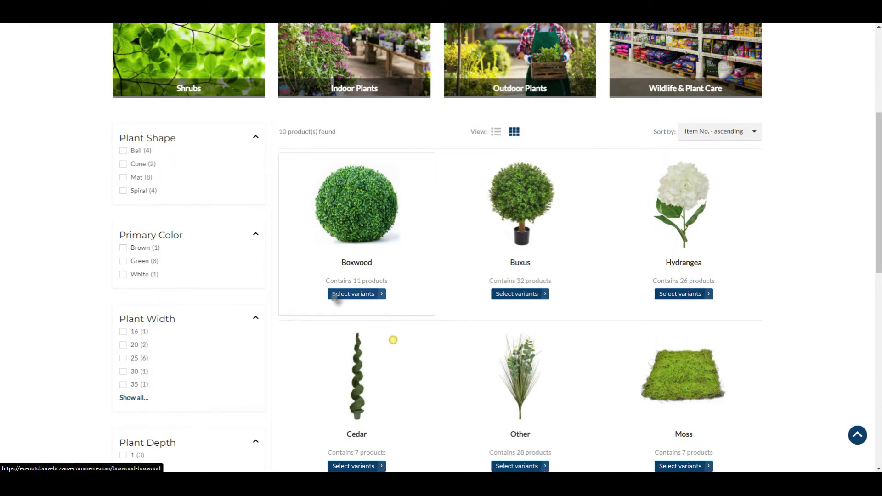
scroll(518, 301, "down", 5)
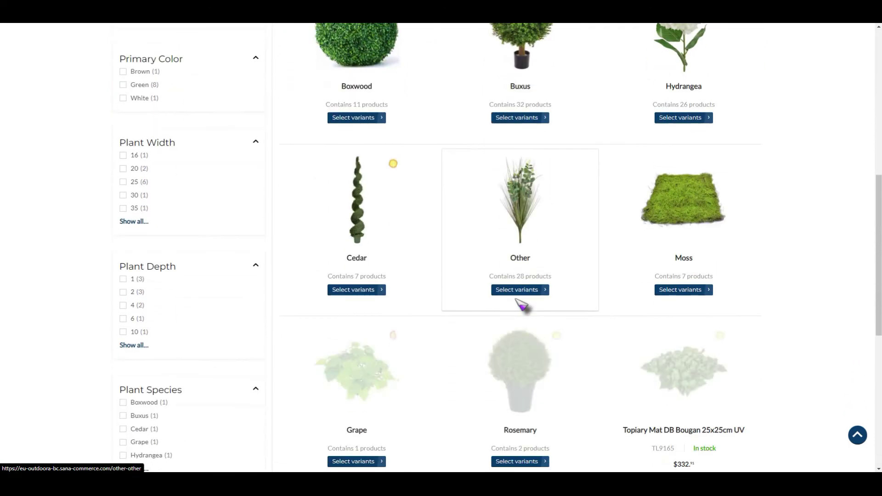
scroll(533, 317, "down", 2)
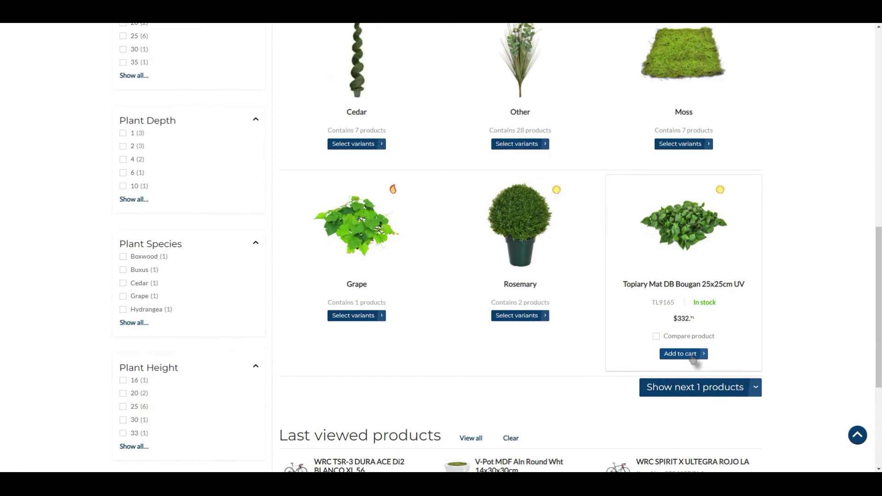
scroll(315, 411, "up", 10)
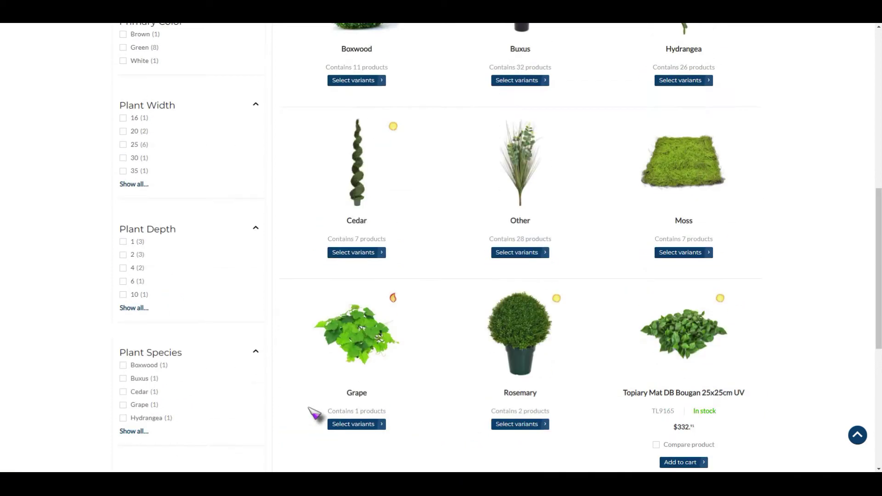
scroll(315, 407, "up", 2)
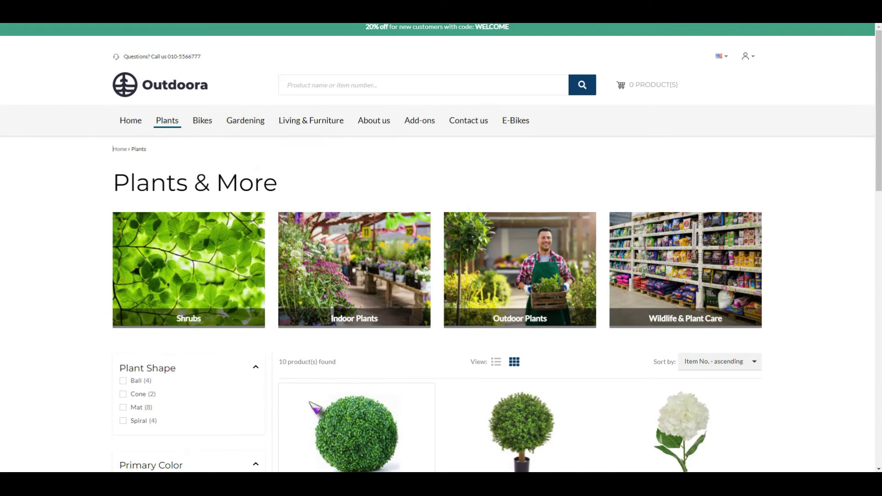
- Sign in to the Outdoora webstore customer account from the account menu
mouse_move(748, 58)
left_click(702, 72)
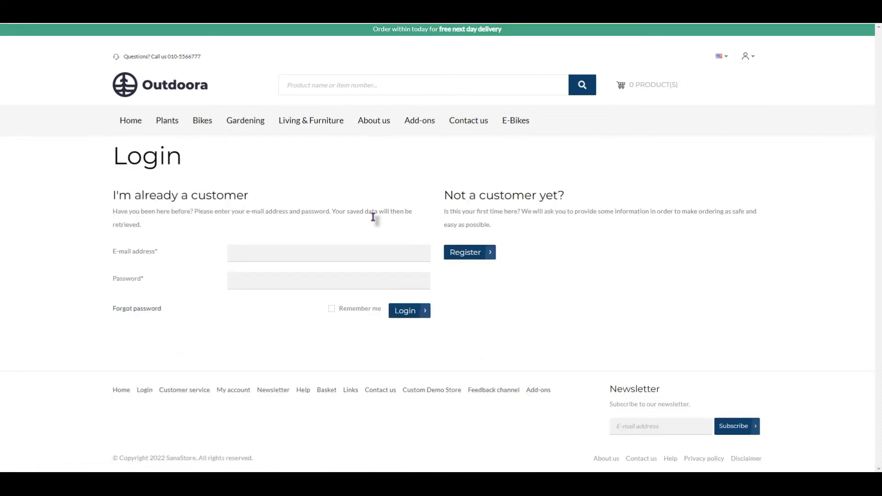
left_click(400, 315)
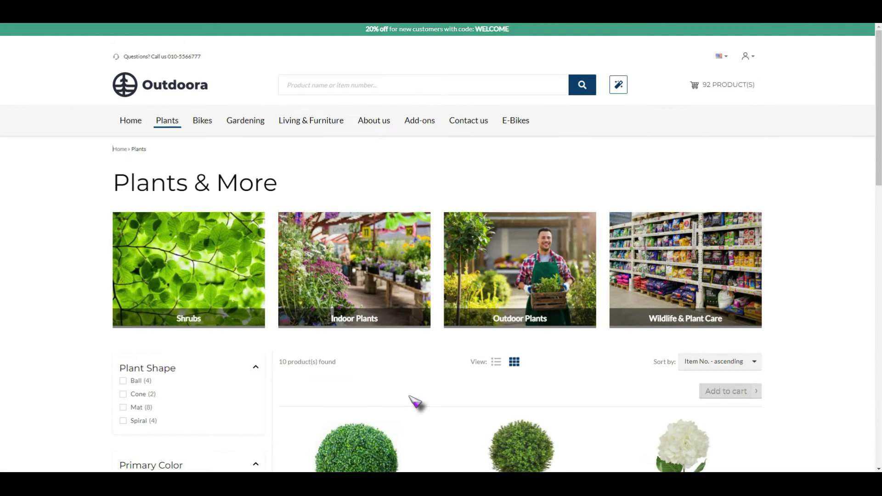
- Add 50 Topiary Mat DB Bougan 25x25cm UV to the cart, bringing it to 142 products
scroll(415, 402, "down", 10)
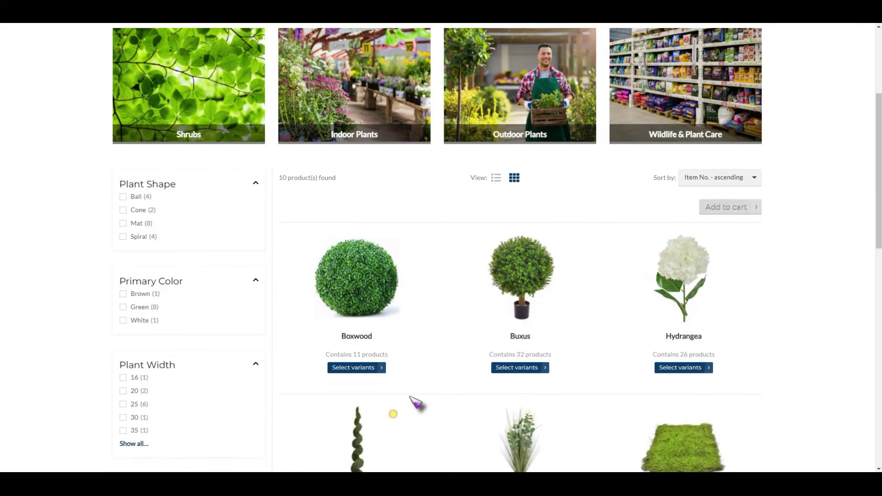
scroll(415, 401, "down", 3)
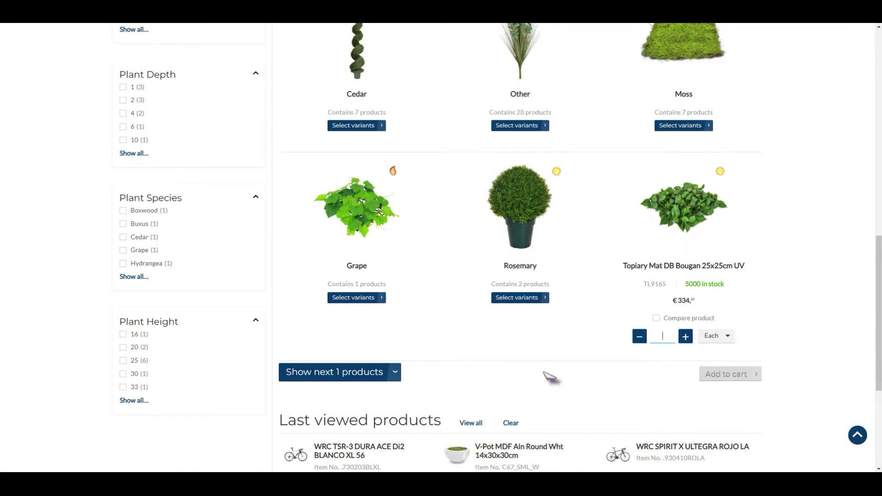
type("50")
left_click(730, 374)
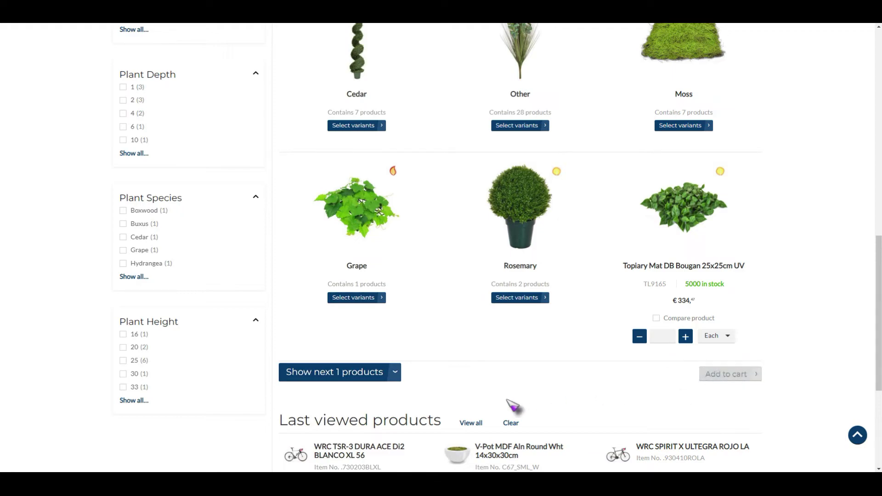
scroll(512, 406, "up", 10)
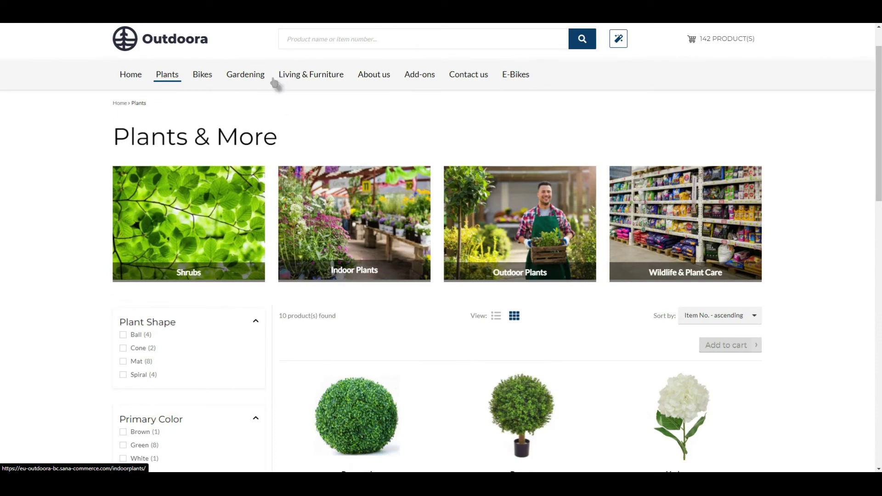
- Open Bikes > Outdoor & Urban > Road Bikes and browse its 21 products
mouse_move(199, 77)
left_click(272, 122)
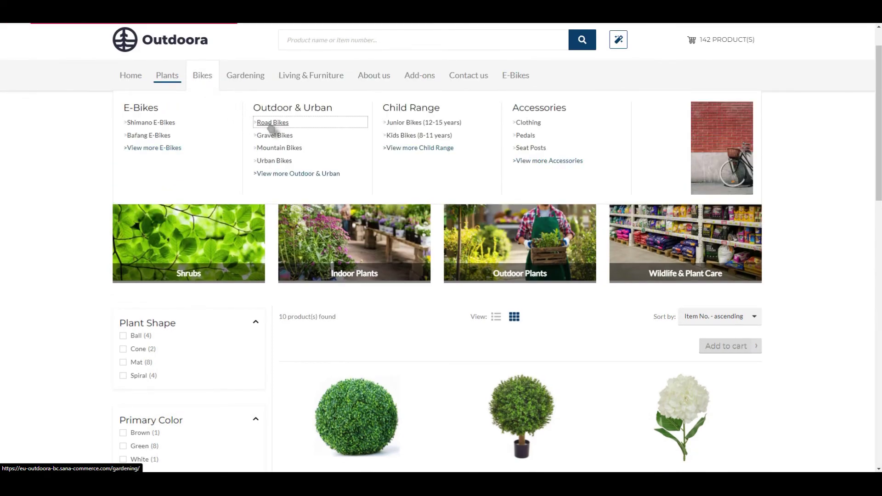
scroll(400, 289, "down", 5)
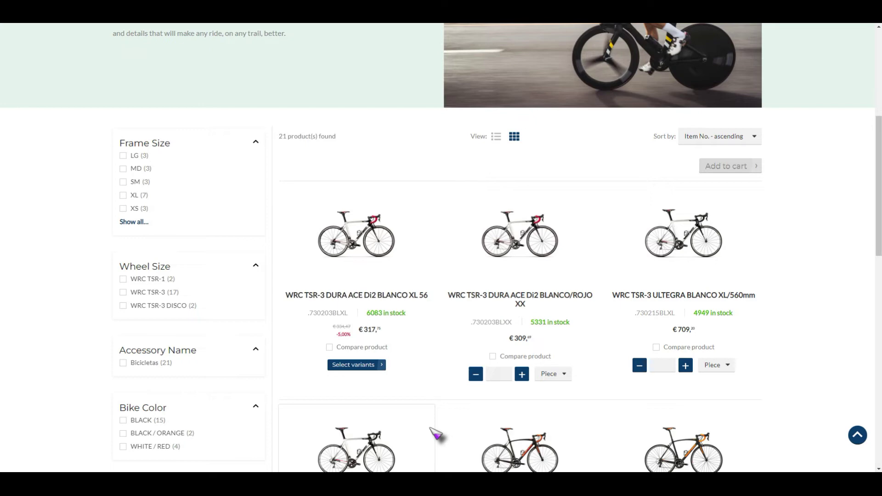
scroll(342, 317, "up", 5)
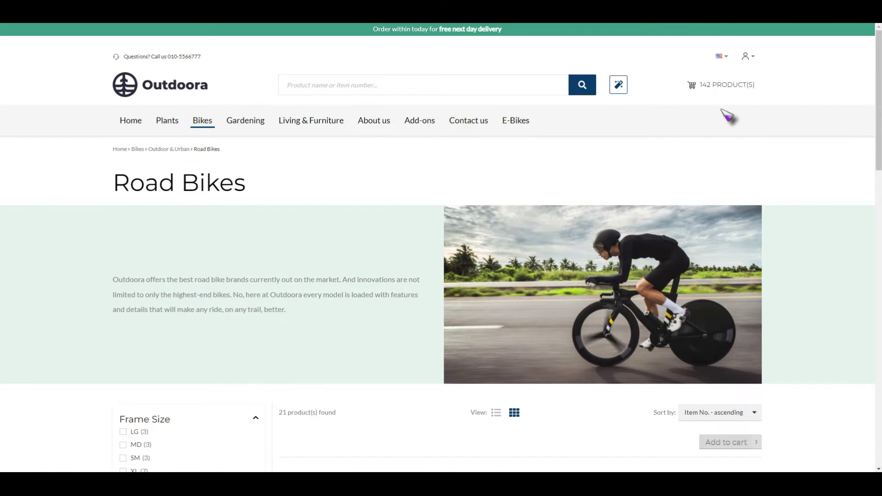
- On the cart page, quick-add 100 units of ACCTL311 found by searching 'wrc'
mouse_move(726, 92)
left_click(724, 92)
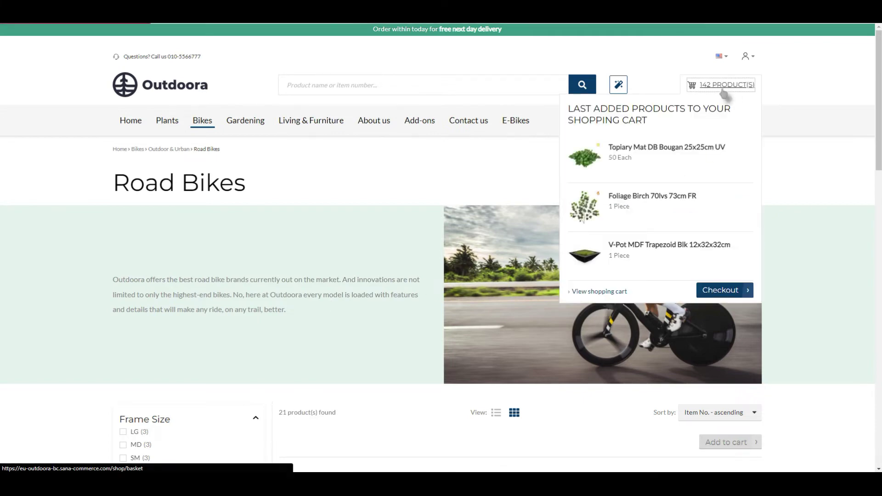
scroll(334, 409, "down", 5)
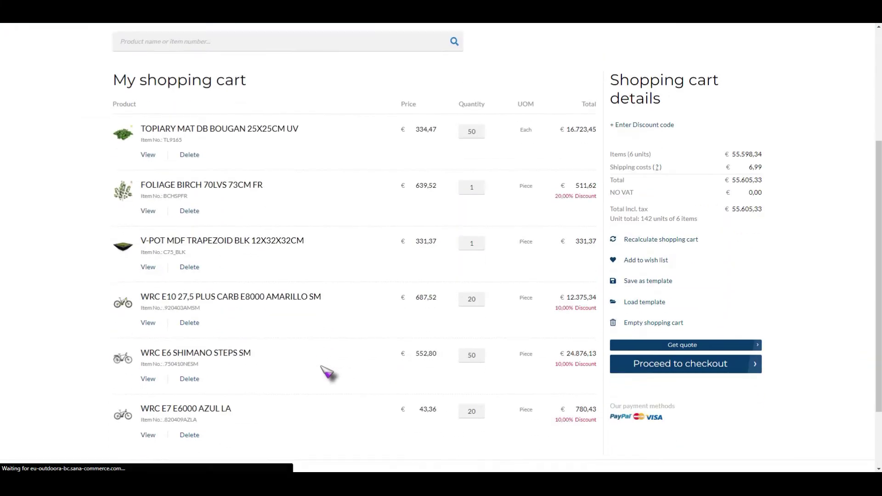
scroll(328, 373, "up", 5)
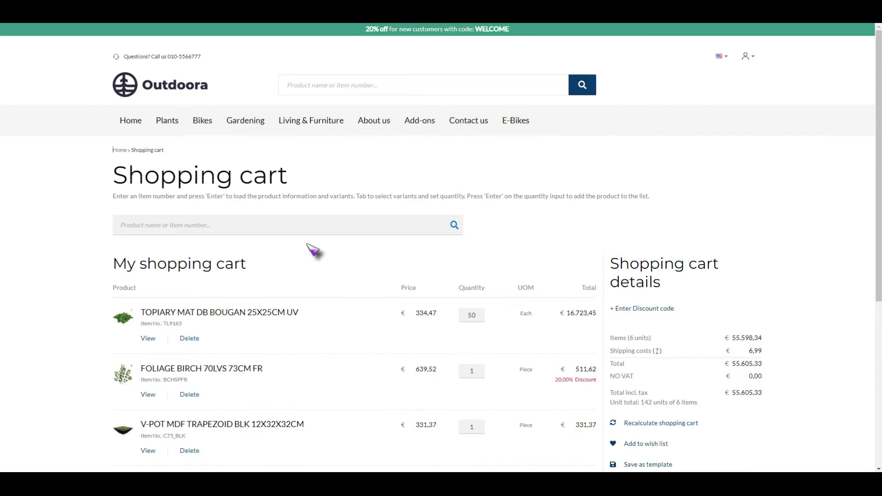
left_click(294, 224)
type("wrc")
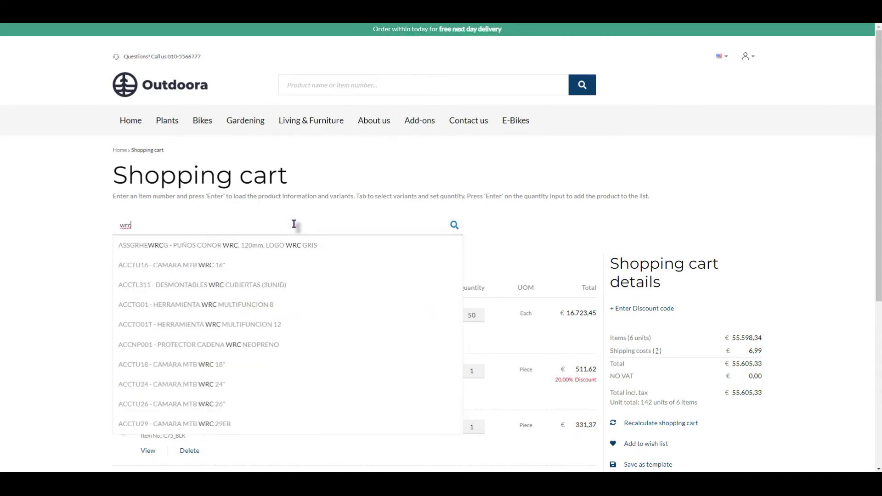
left_click(214, 285)
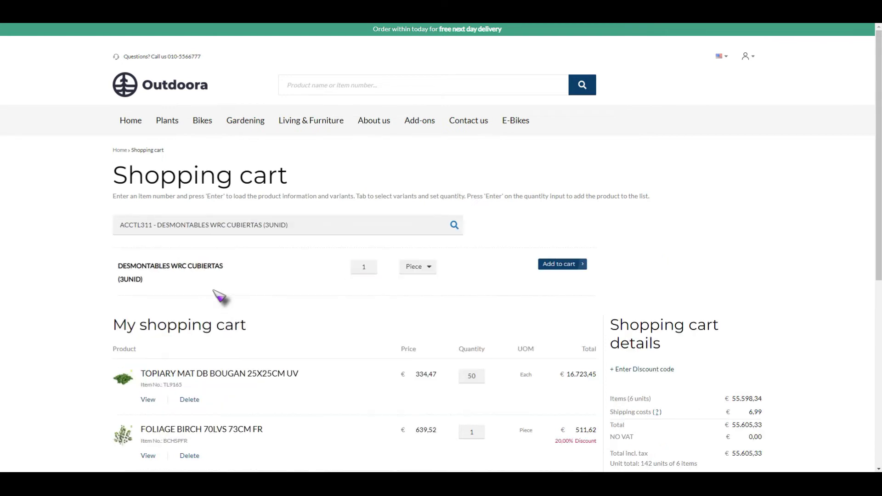
left_click(364, 267)
type("100")
left_click(574, 265)
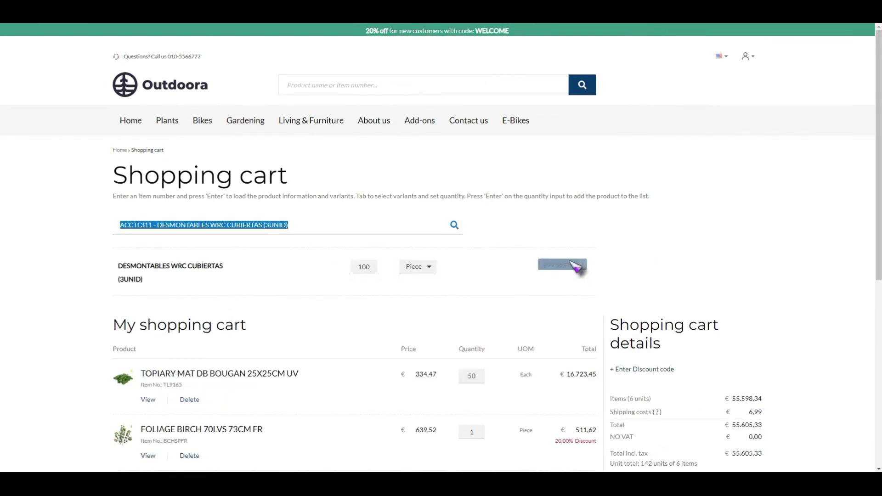
- Recalculate the cart so its total updates to €80.071,13
scroll(449, 291, "down", 2)
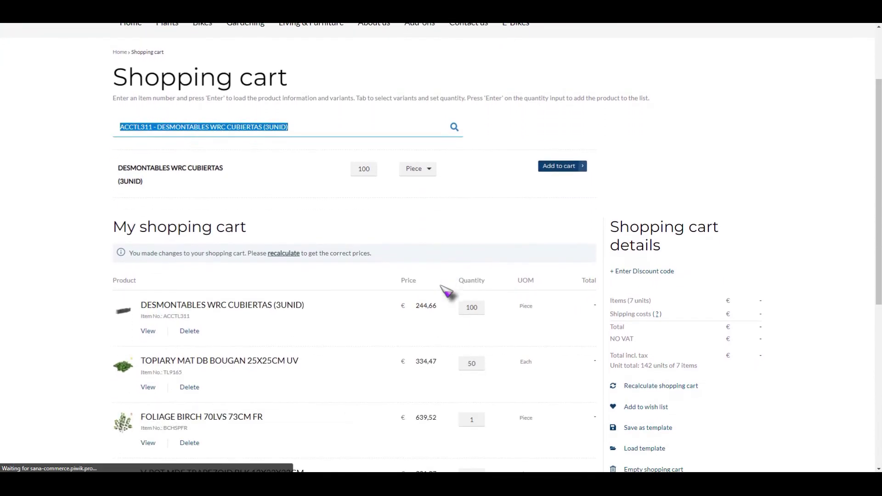
scroll(448, 291, "down", 1)
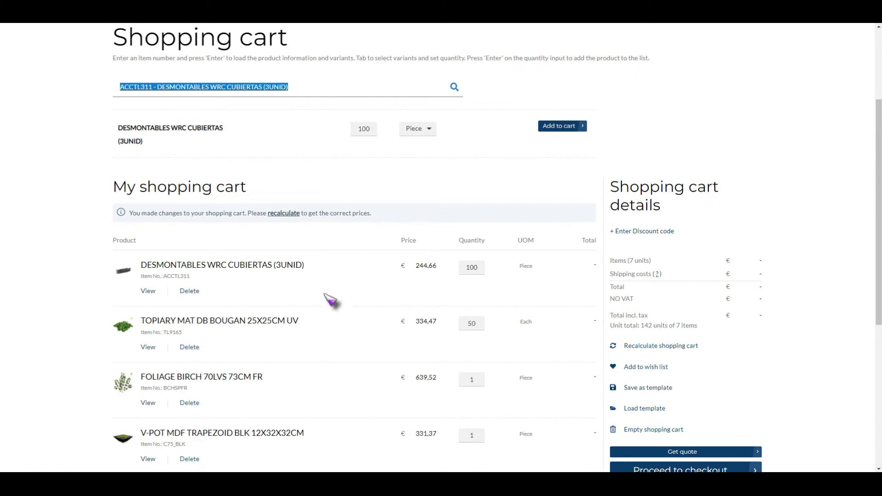
left_click(289, 214)
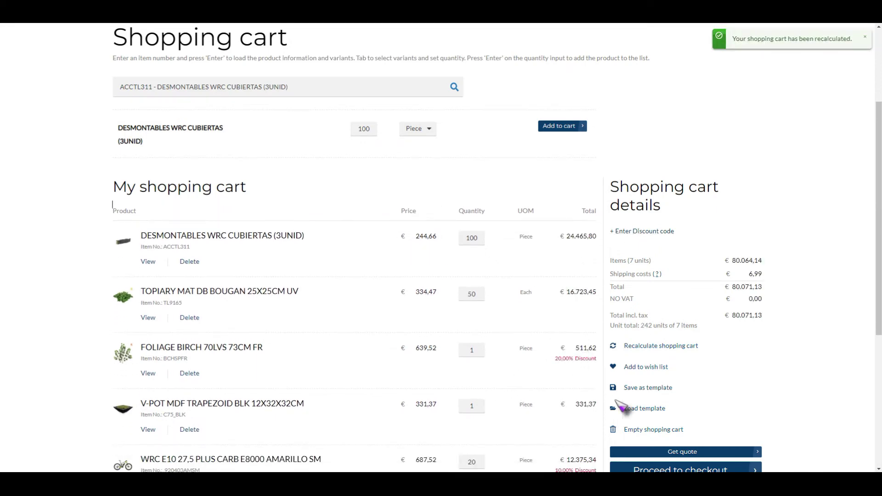
scroll(593, 399, "down", 3)
scroll(592, 397, "down", 2)
scroll(592, 394, "up", 3)
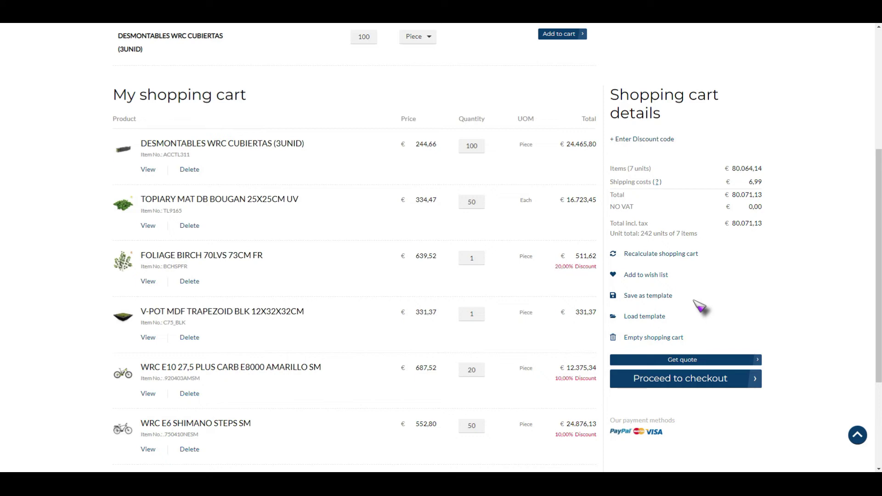
- Proceed to checkout and keep shipping to the same address as billing
left_click(693, 387)
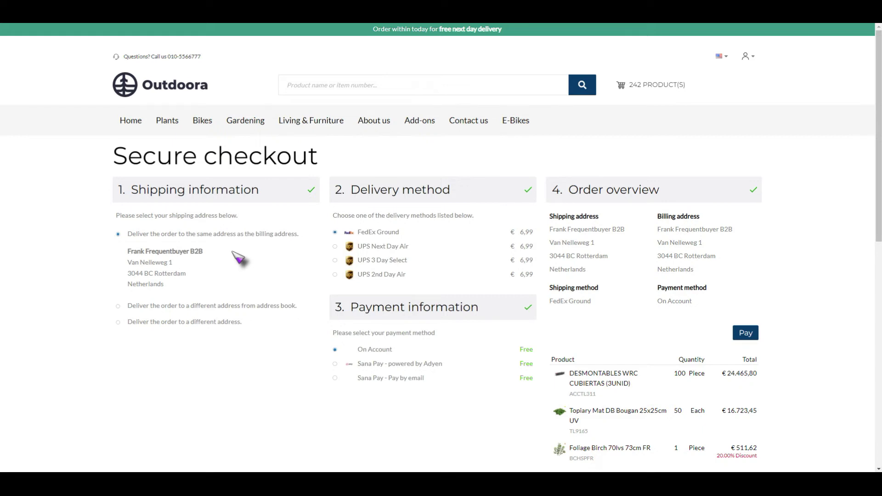
left_click(119, 306)
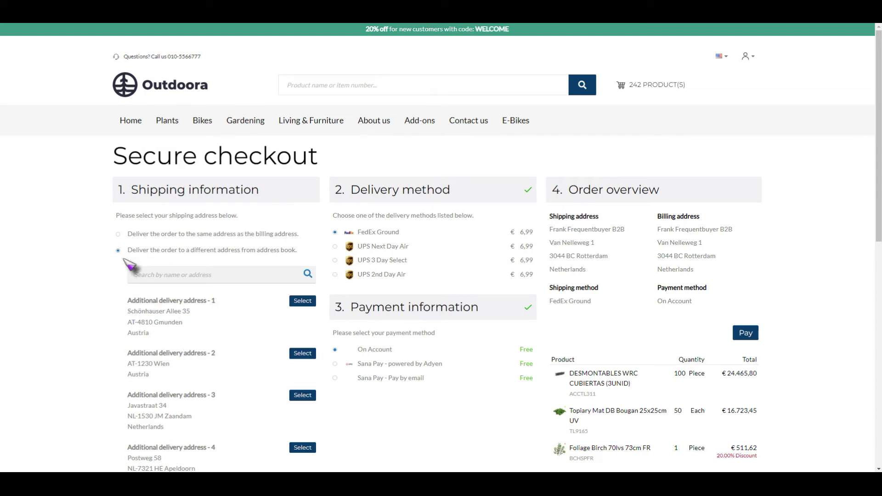
left_click(118, 233)
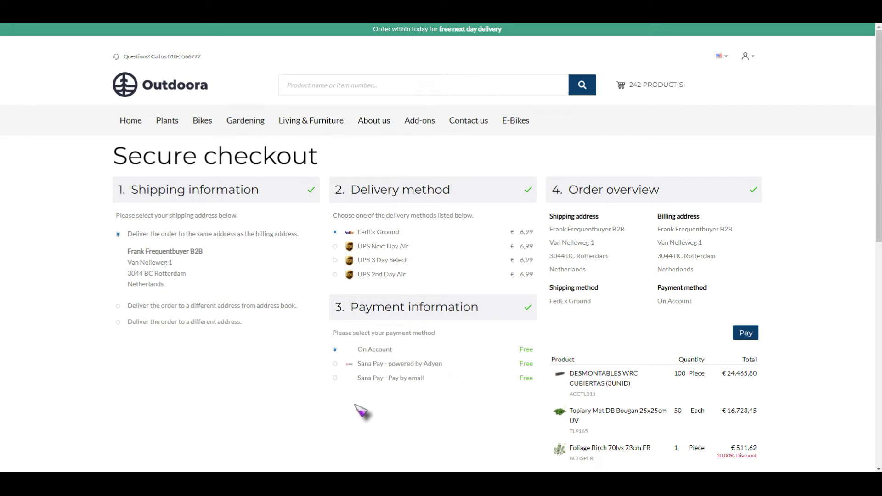
- Choose Sana Pay - powered by Adyen as payment and review the €80.071,13 order totals
left_click(335, 364)
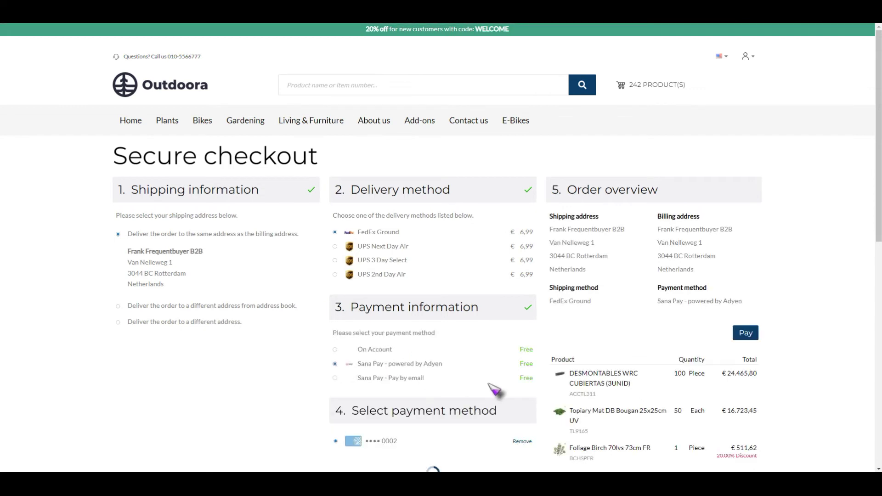
scroll(489, 385, "down", 2)
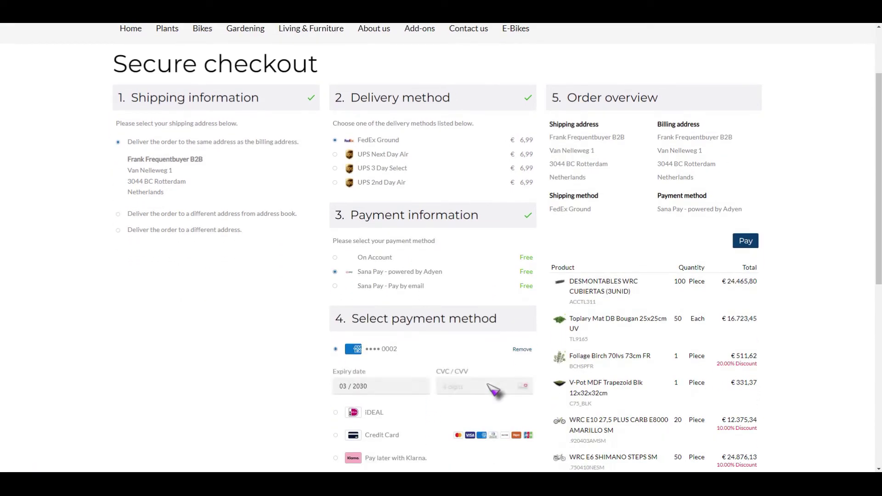
scroll(443, 358, "down", 2)
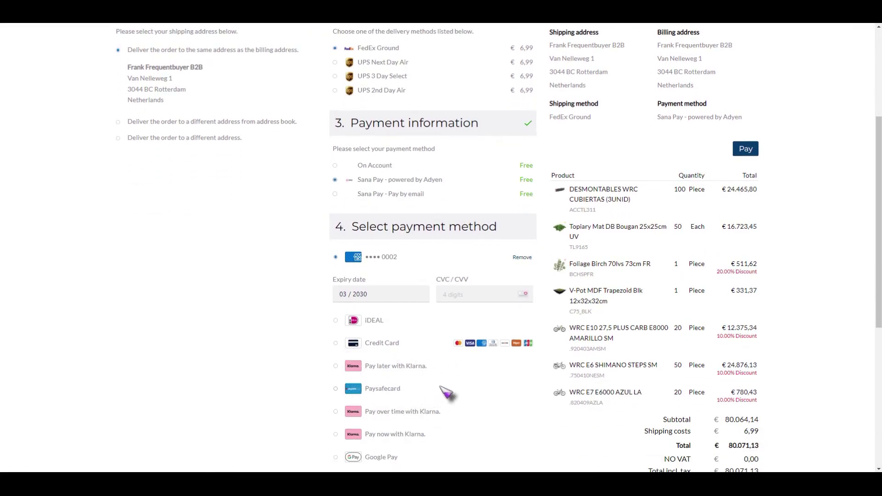
scroll(448, 393, "down", 1)
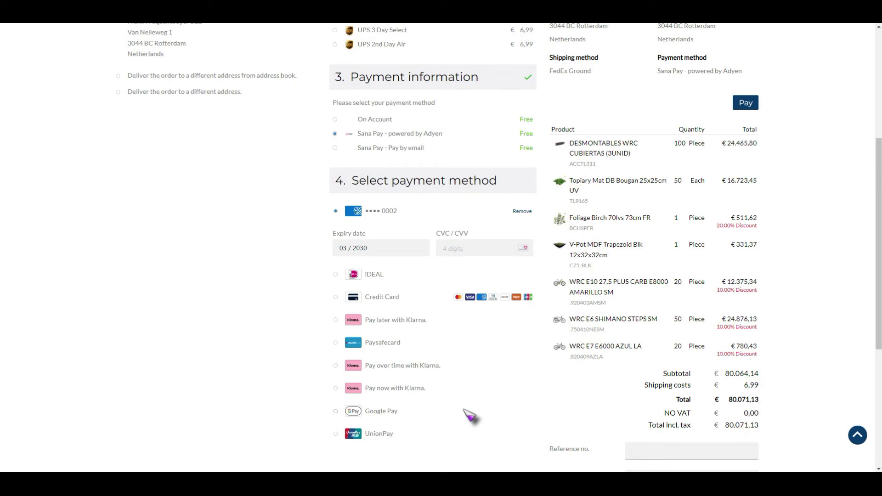
scroll(565, 413, "up", 4)
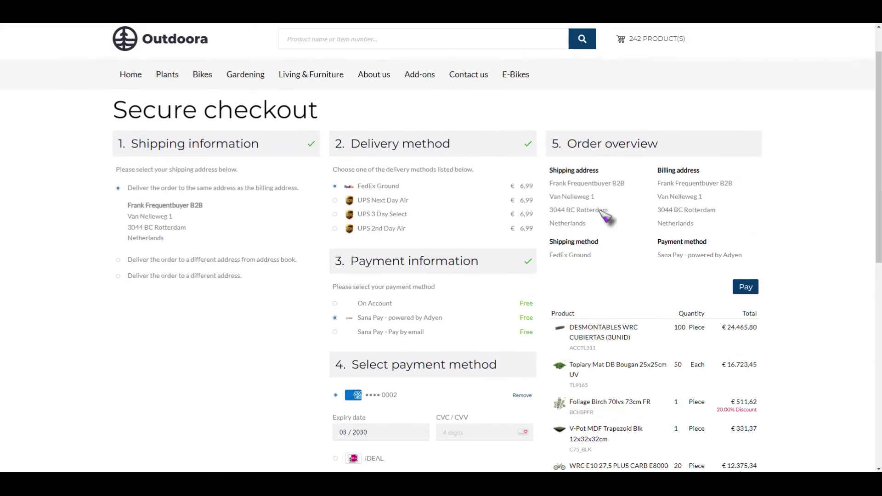
scroll(687, 298, "down", 7)
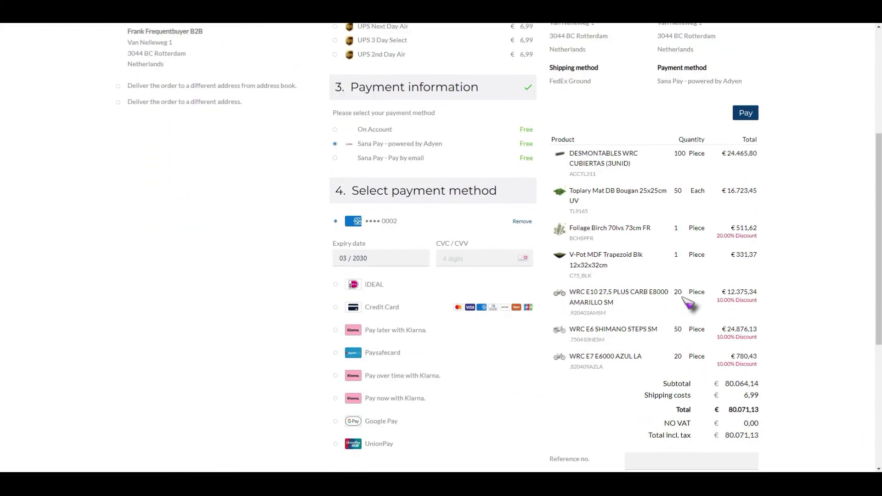
- Enter order reference 12 and pay for the €80.071,13 order
left_click(673, 317)
type("12245")
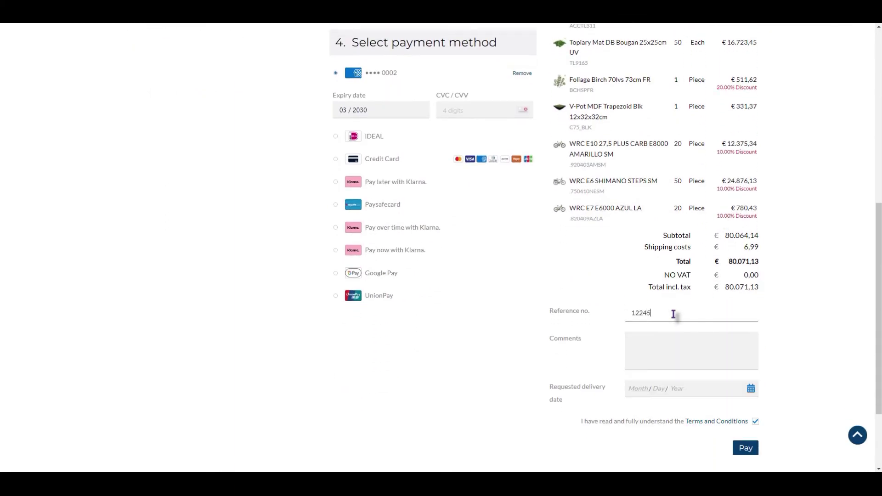
left_click(662, 351)
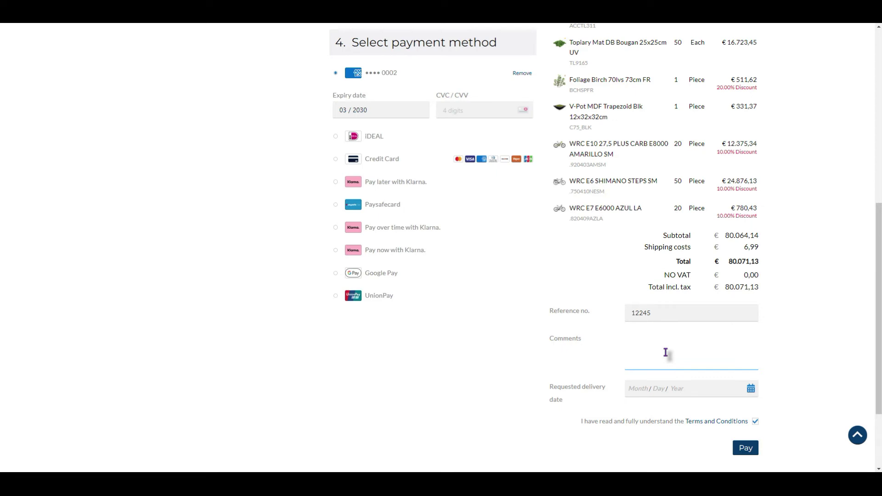
scroll(712, 375, "down", 1)
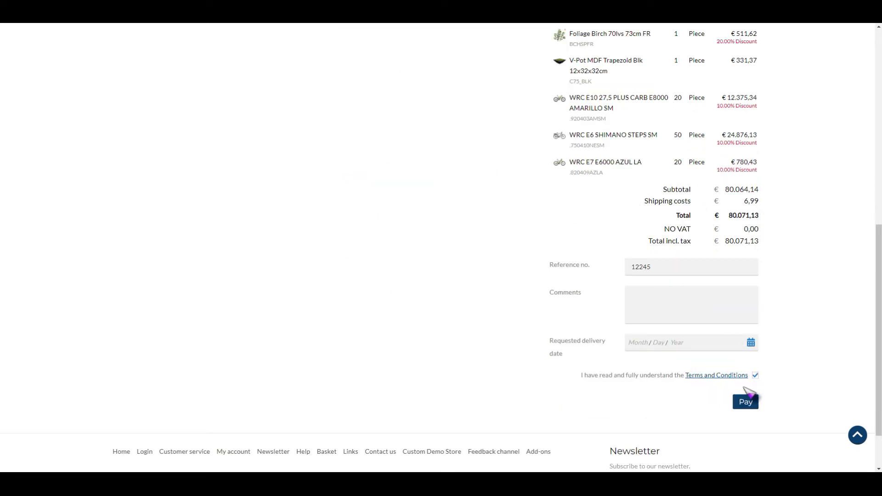
left_click(747, 405)
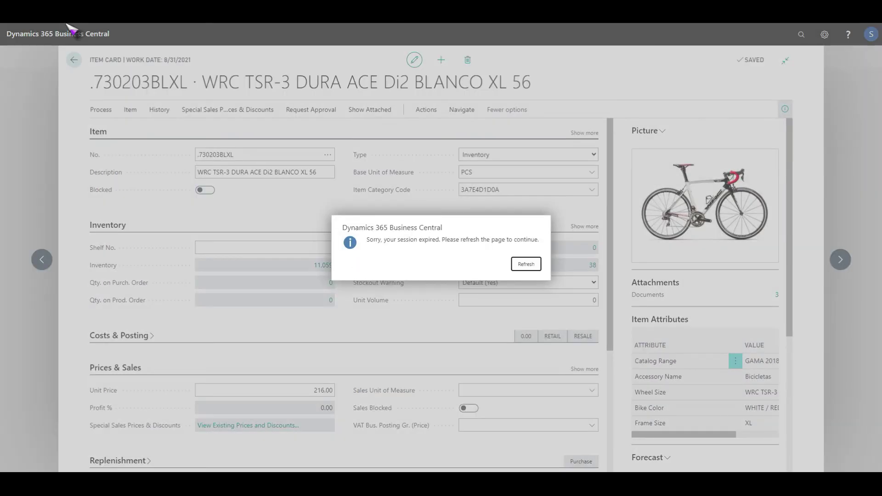
- Refresh the expired Business Central session and open Sales > Sales Orders
left_click(531, 266)
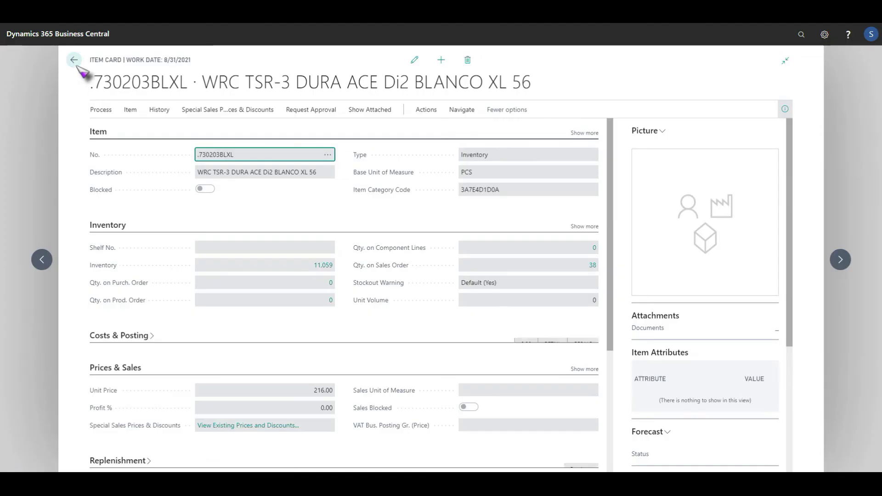
left_click(75, 60)
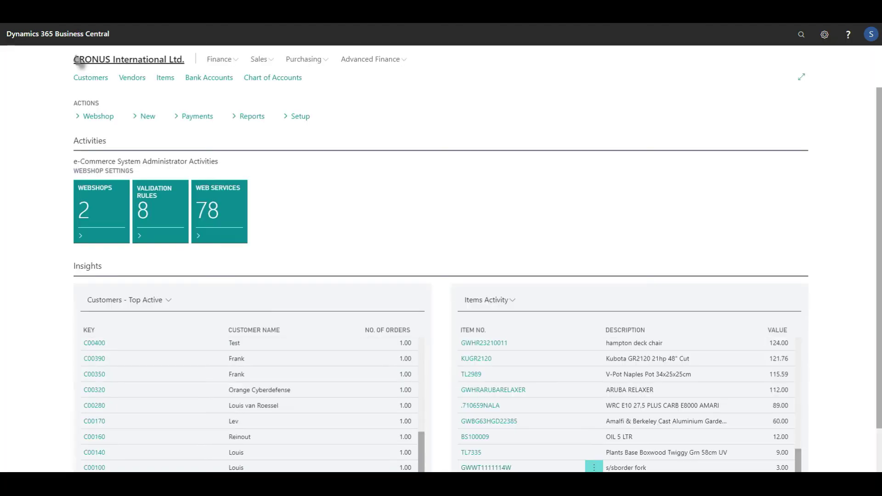
left_click(270, 61)
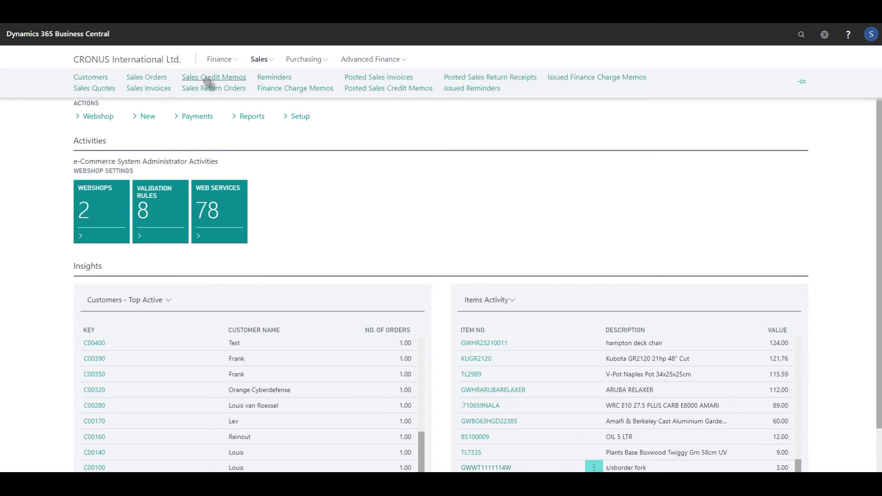
left_click(146, 79)
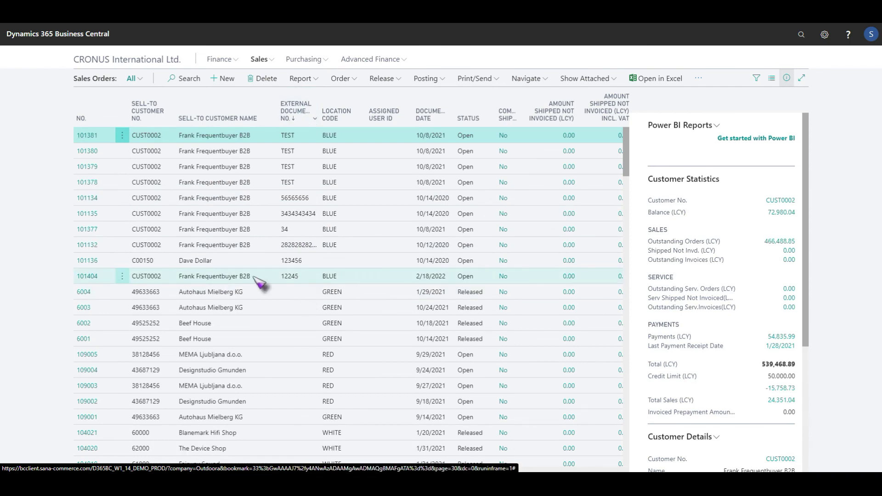
- Give line 1 of the new webstore sales order a 50% line discount, then close it
left_click(122, 276)
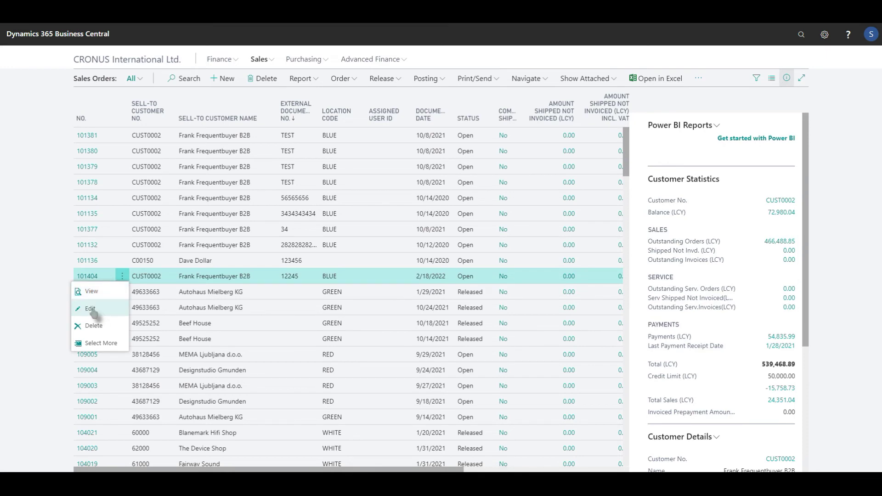
key("Escape")
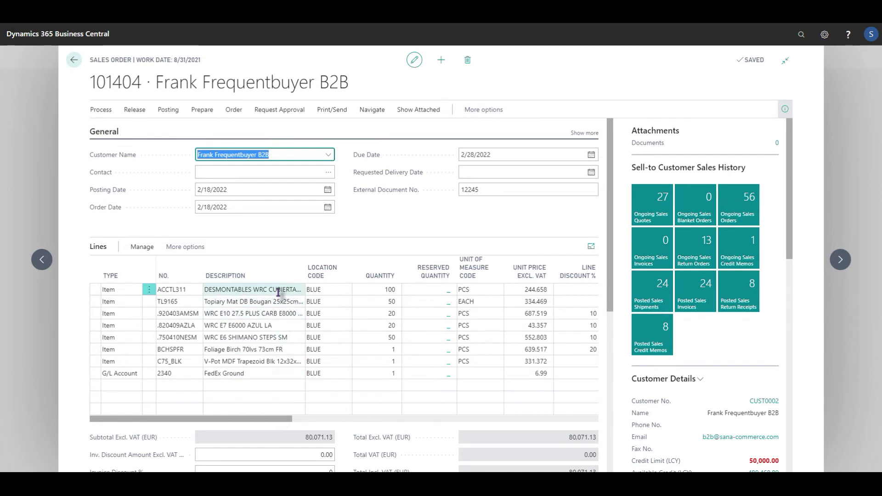
left_click_drag(270, 419, 349, 420)
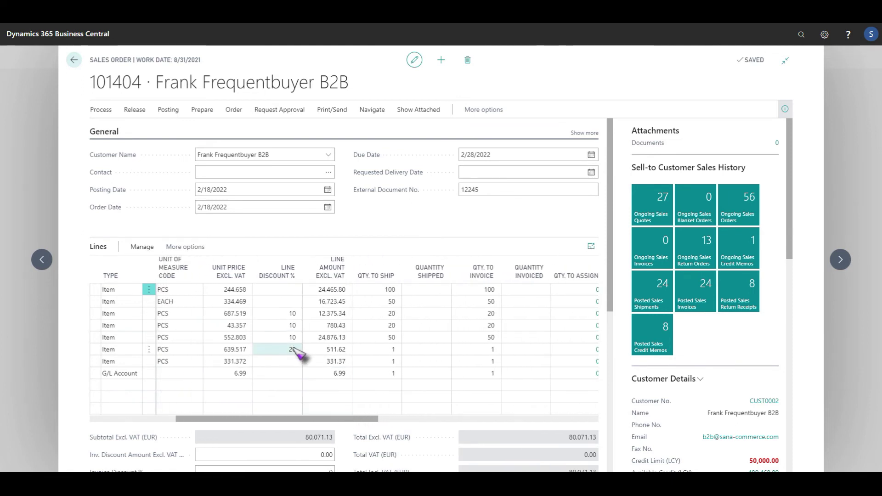
left_click(292, 291)
type("50")
key("Tab")
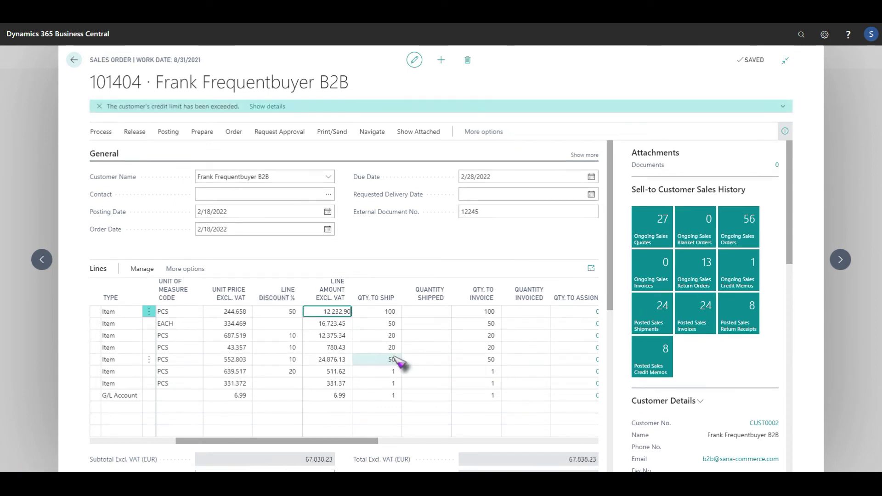
left_click(75, 61)
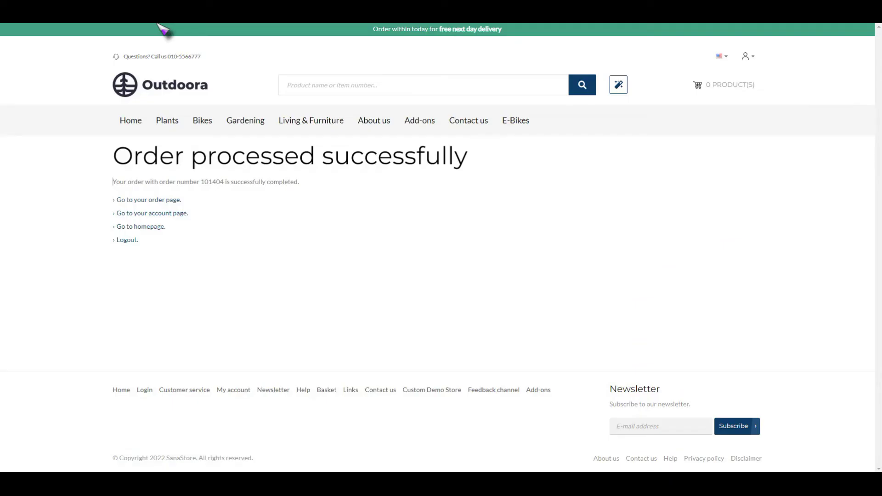
- Open the new order's details page showing the 50% ACCTL311 discount and €67.838,23 total
left_click(146, 205)
scroll(466, 356, "down", 5)
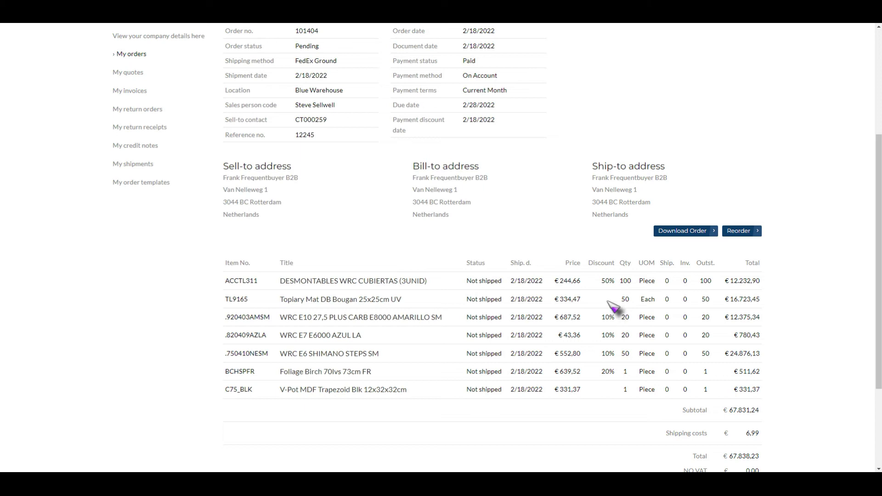
- Return to My orders, where order 101404 at €67.838,23 is listed as Pending
scroll(613, 307, "up", 4)
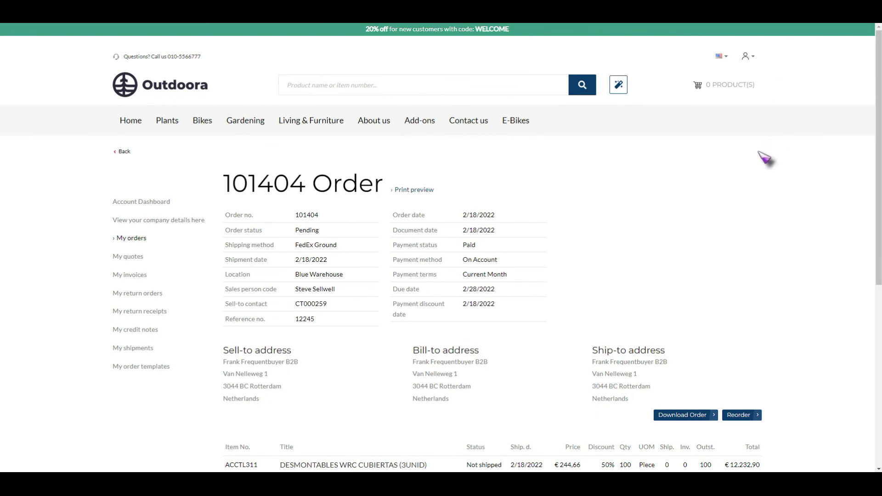
left_click(749, 57)
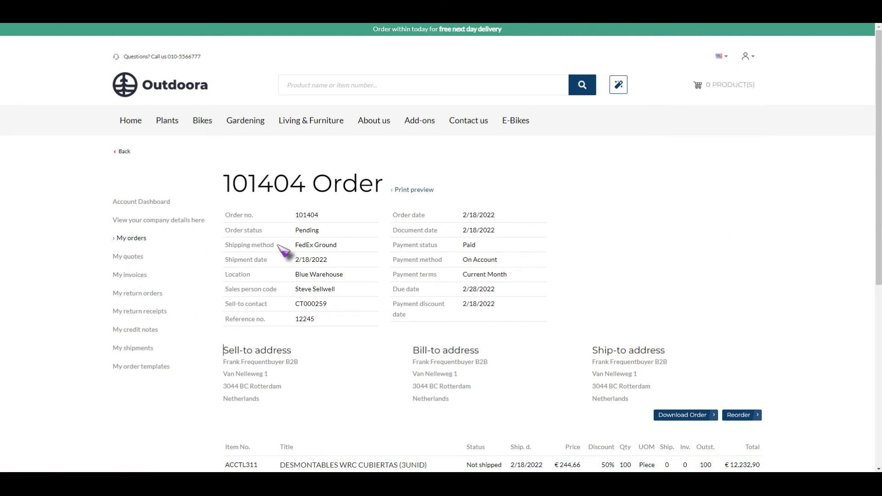
scroll(294, 262, "down", 2)
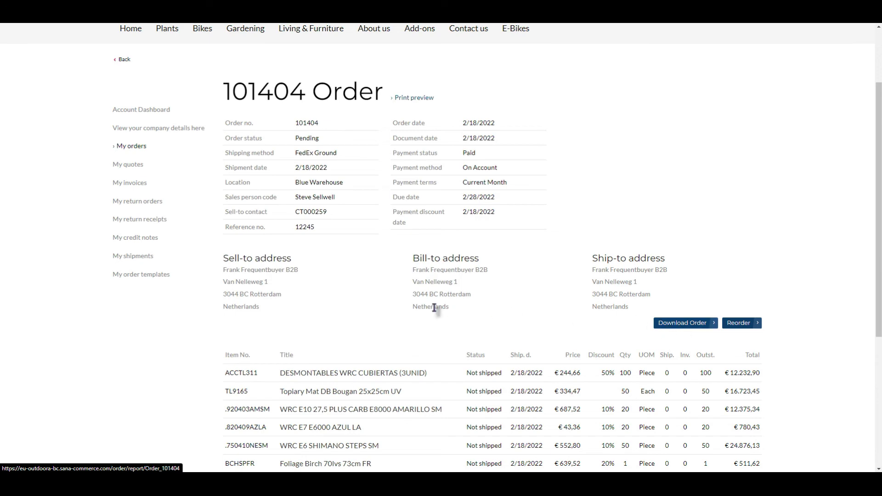
scroll(315, 309, "down", 3)
scroll(315, 309, "up", 4)
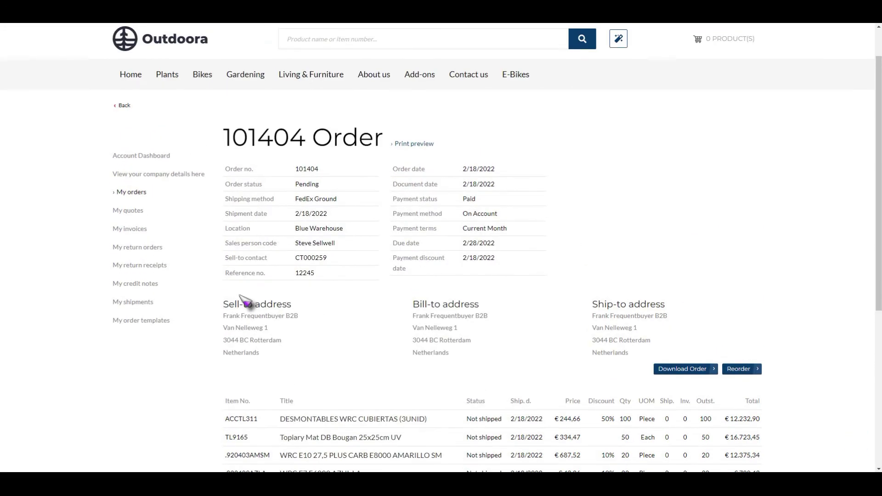
left_click(138, 194)
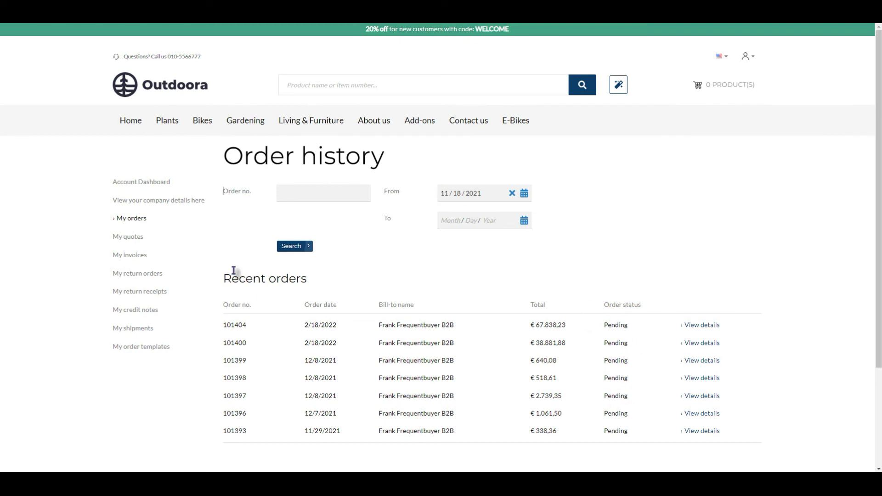
- Show the invoices history with the From date filter cleared, listing recent invoices
left_click(140, 241)
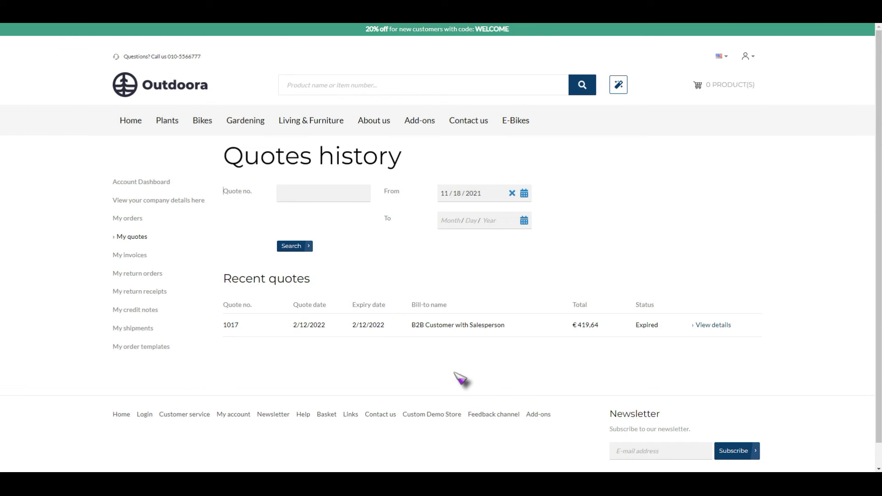
left_click(129, 257)
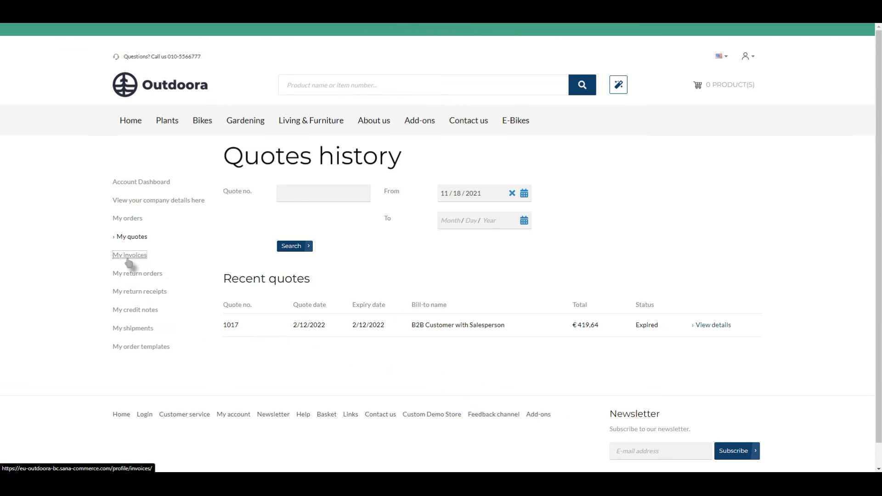
left_click(511, 193)
left_click(292, 247)
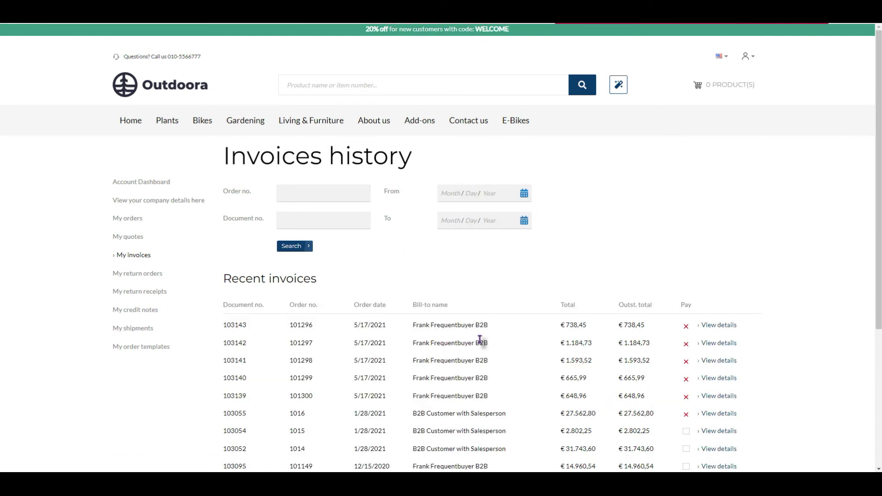
- Mark three unpaid invoices for payment, bringing the payment total to € 49.506,39
scroll(496, 340, "down", 2)
scroll(505, 347, "down", 1)
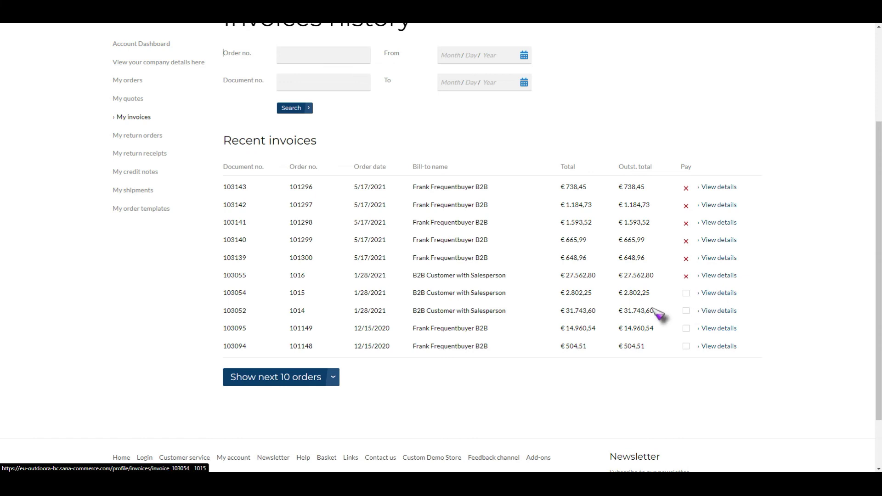
left_click(686, 293)
left_click(685, 311)
left_click(687, 328)
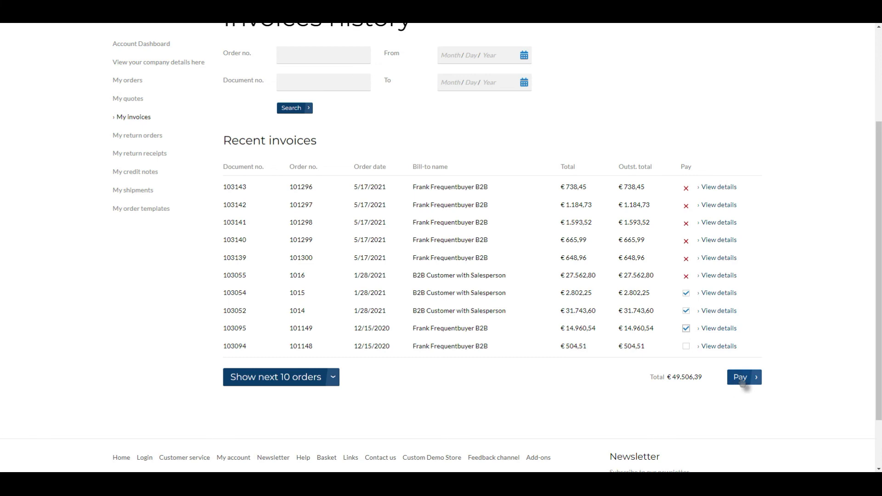
scroll(419, 409, "up", 3)
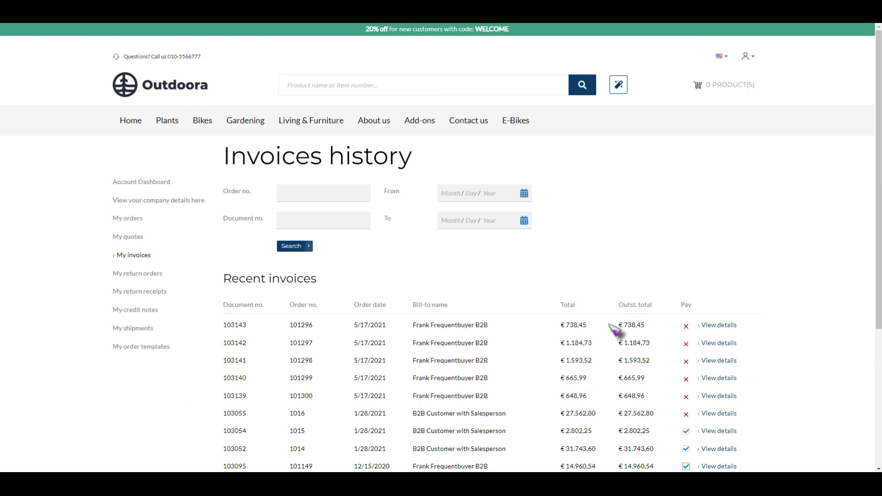
left_click(755, 57)
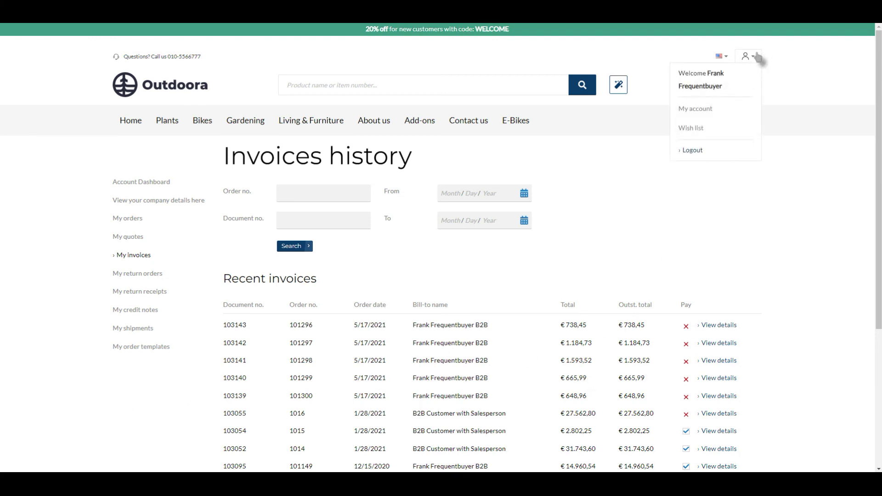
- Log out of the customer account and sign in with the sales rep's e-mail and password
left_click(692, 150)
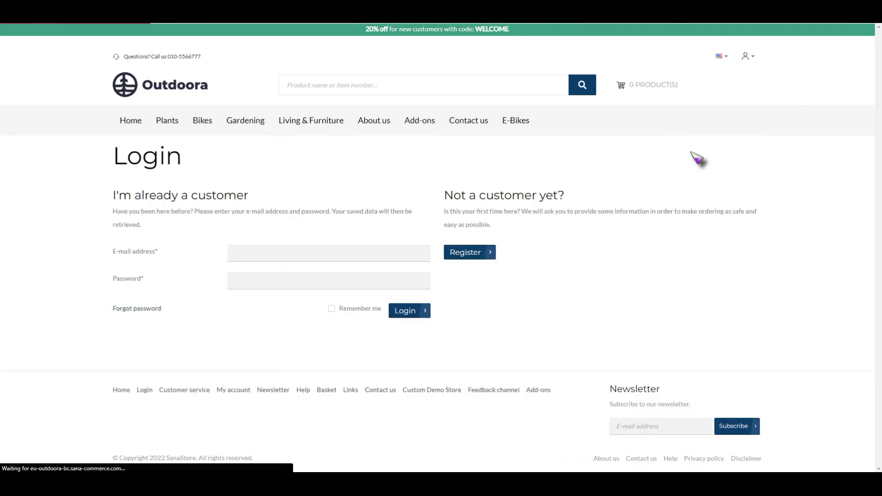
left_click(315, 254)
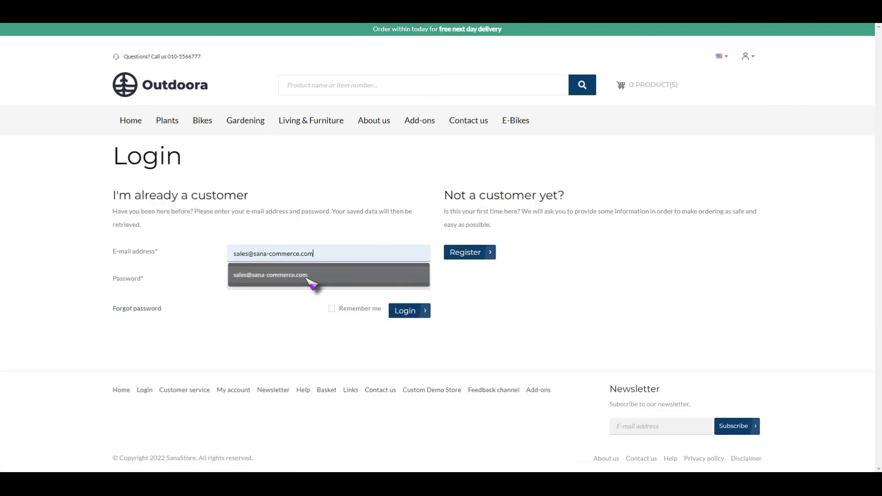
left_click(310, 275)
left_click(305, 281)
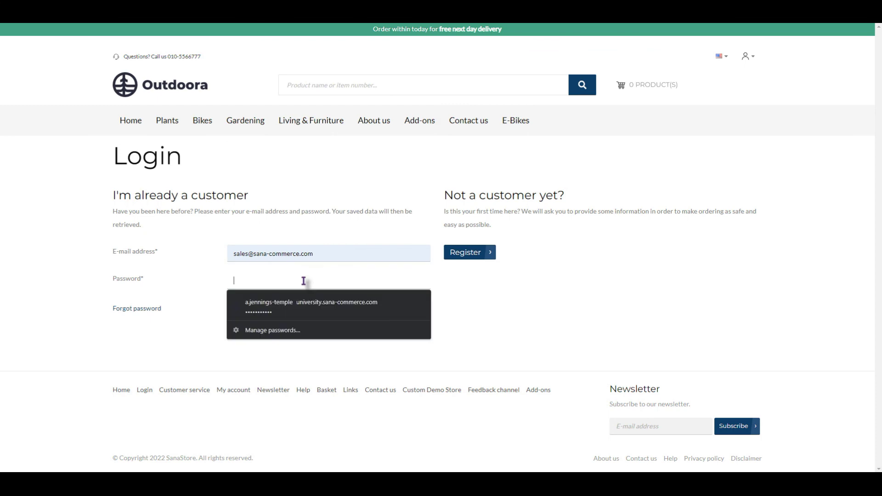
type("••••••••••")
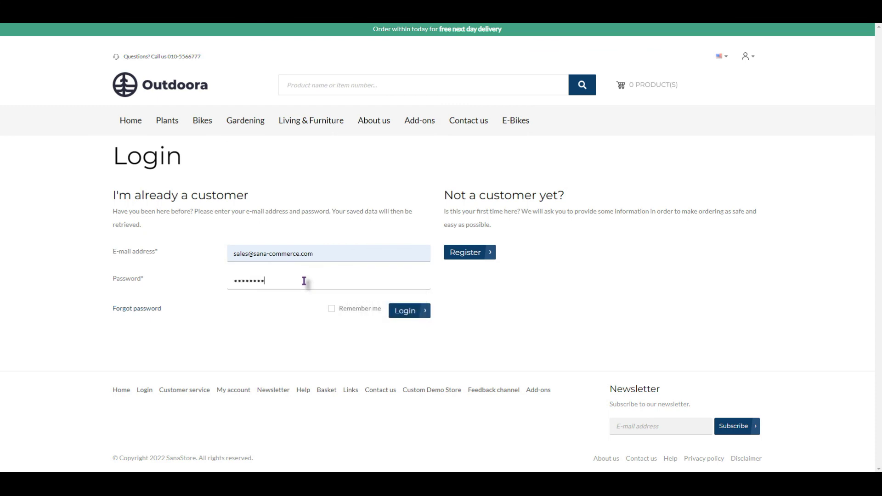
key("Return")
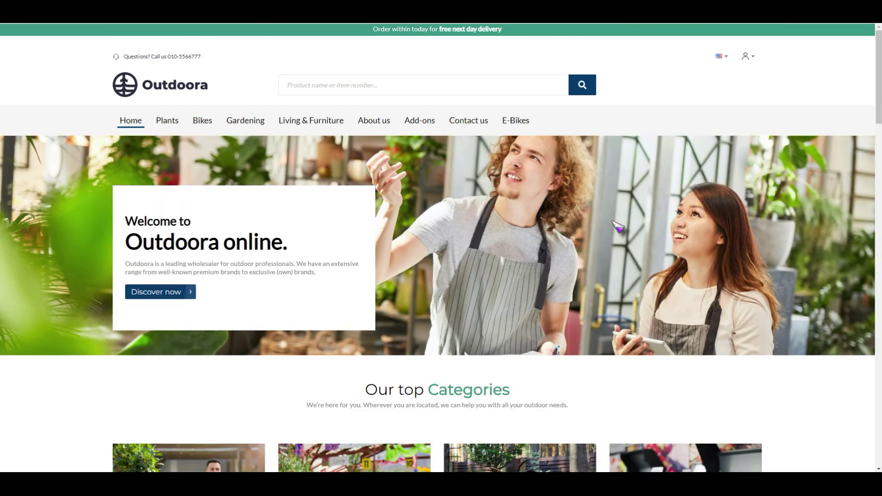
left_click(746, 56)
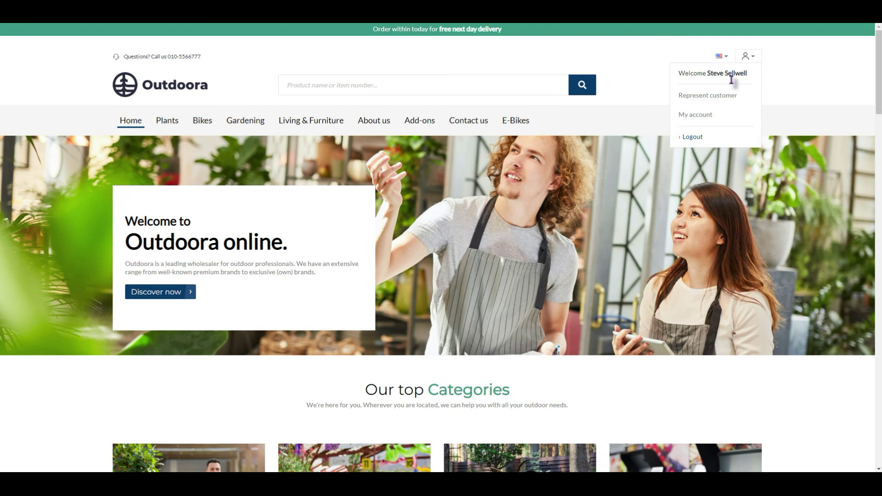
- Represent the B2B customer, chosen from the Represent customer list
left_click(725, 98)
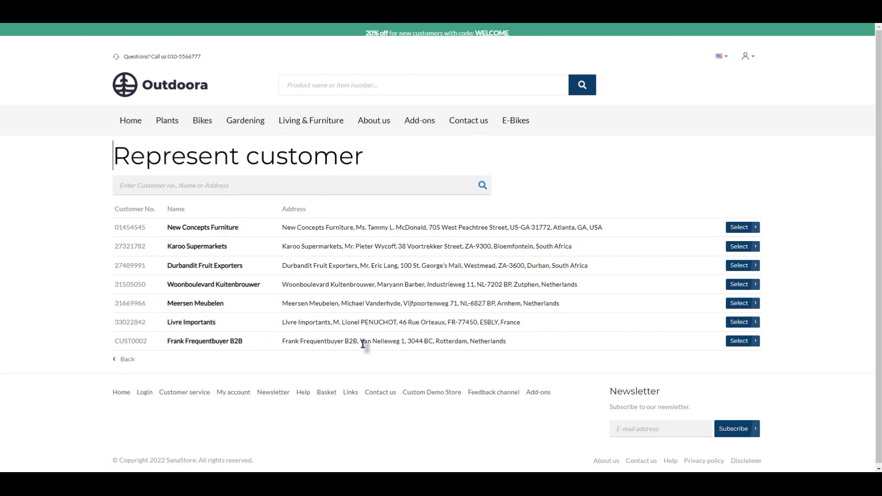
left_click(750, 345)
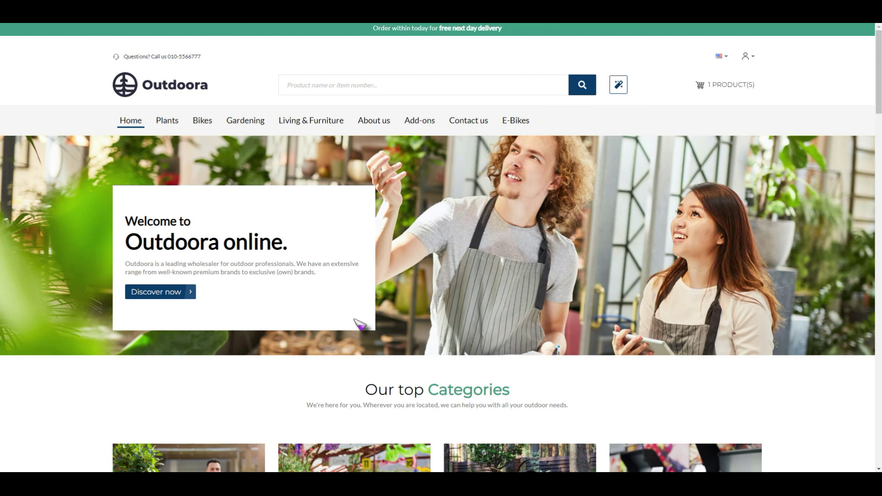